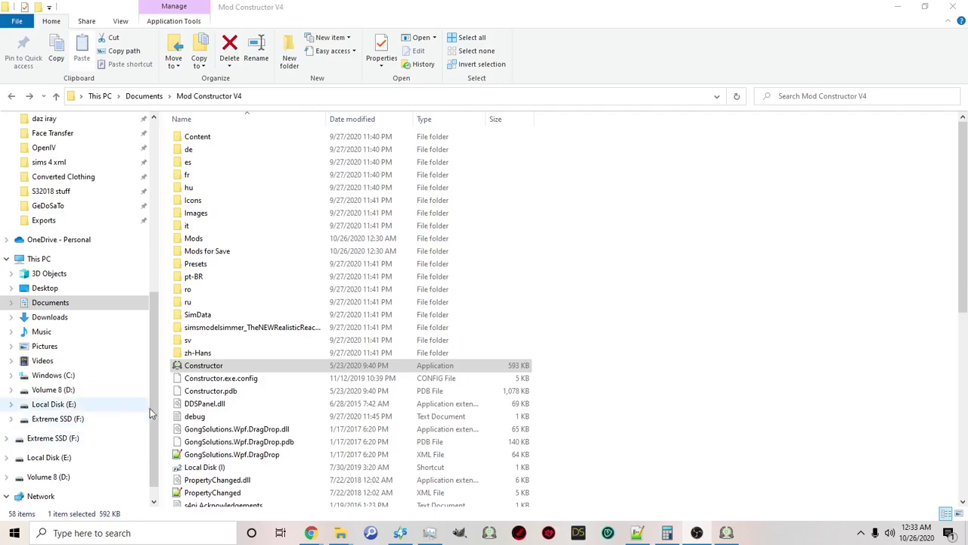
Launch Constructor from the Mod Constructor V4 folder and create a mod named "Example Mod".
{"action": "double_click", "coordinate": [203, 367]}
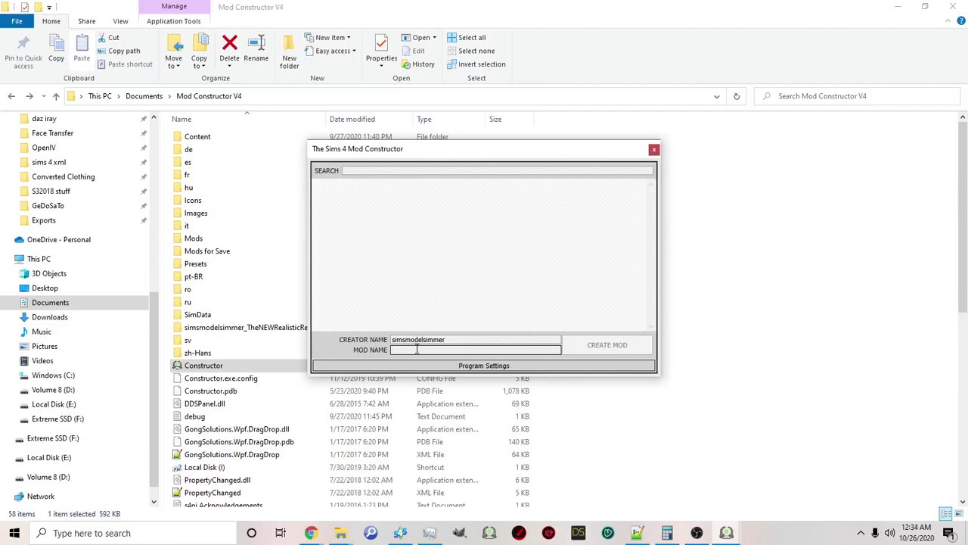
{"action": "left_click", "coordinate": [416, 349]}
{"action": "type", "text": "Example Mod"}
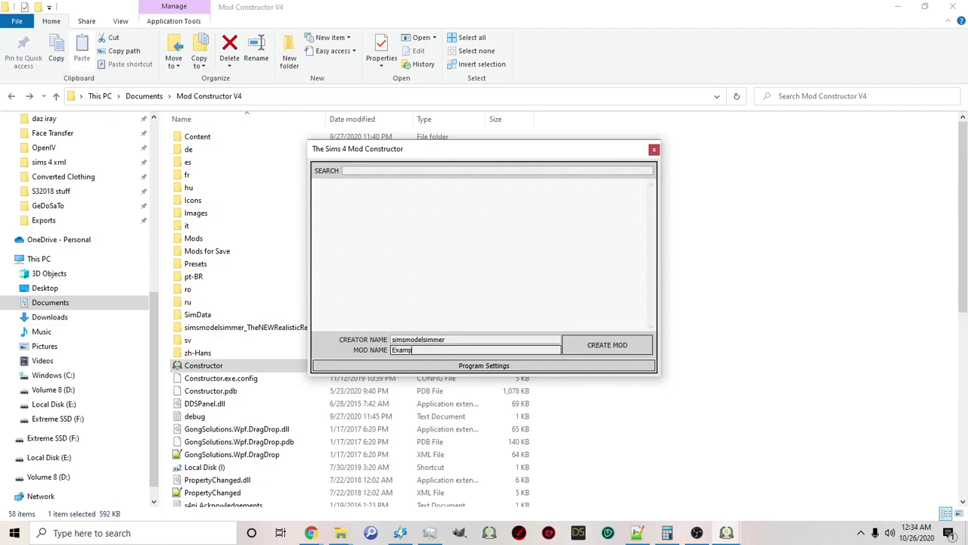
{"action": "left_click", "coordinate": [625, 350]}
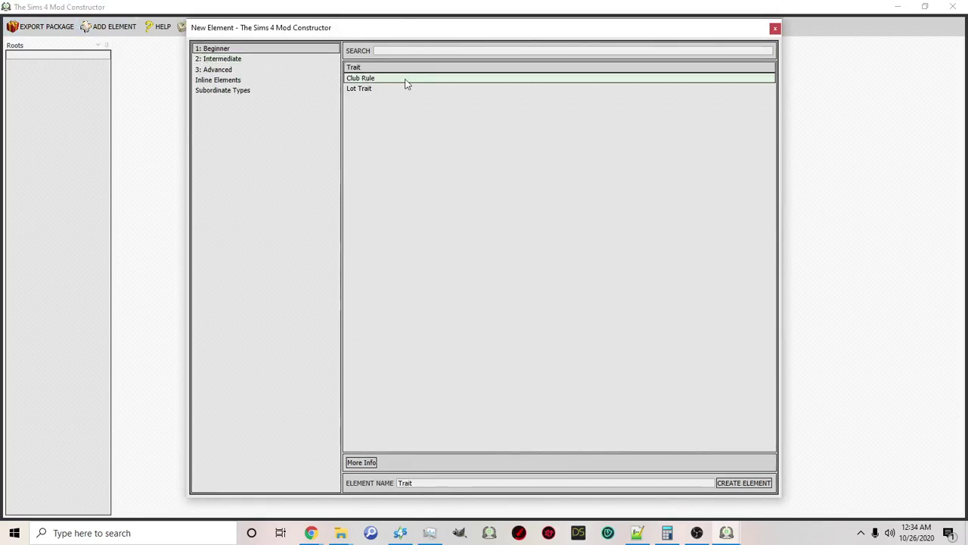
Create a Trait element named "Example Trait" and close the new element window.
{"action": "left_click", "coordinate": [402, 485]}
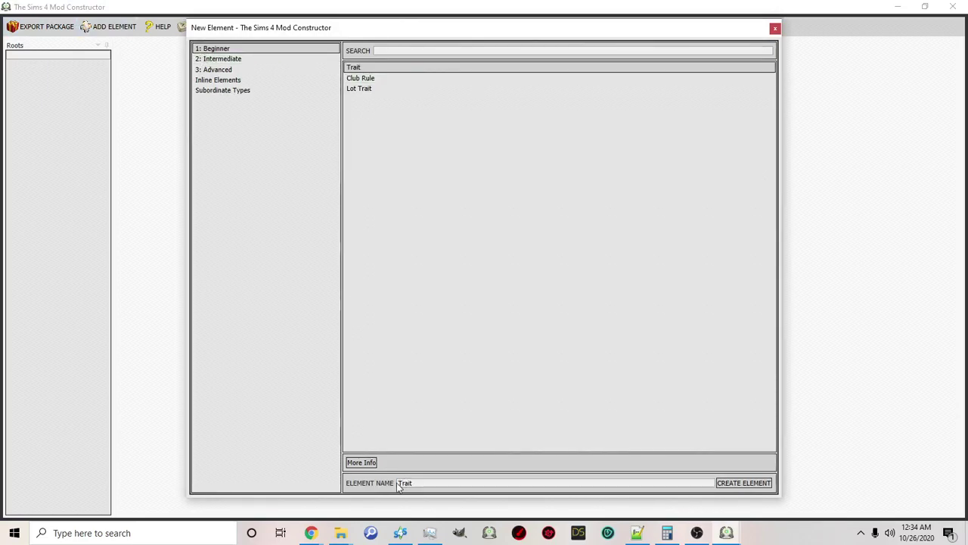
{"action": "type", "text": "Example"}
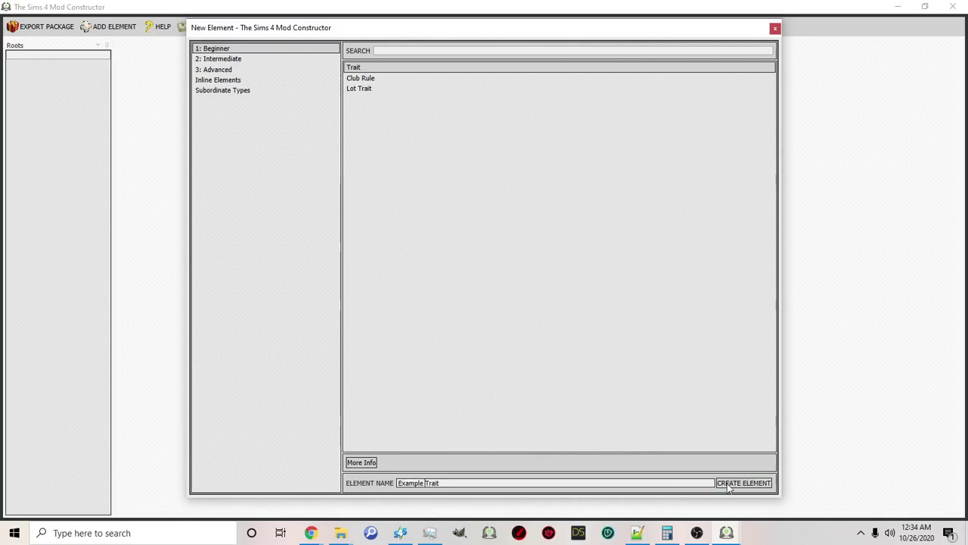
{"action": "left_click", "coordinate": [738, 485]}
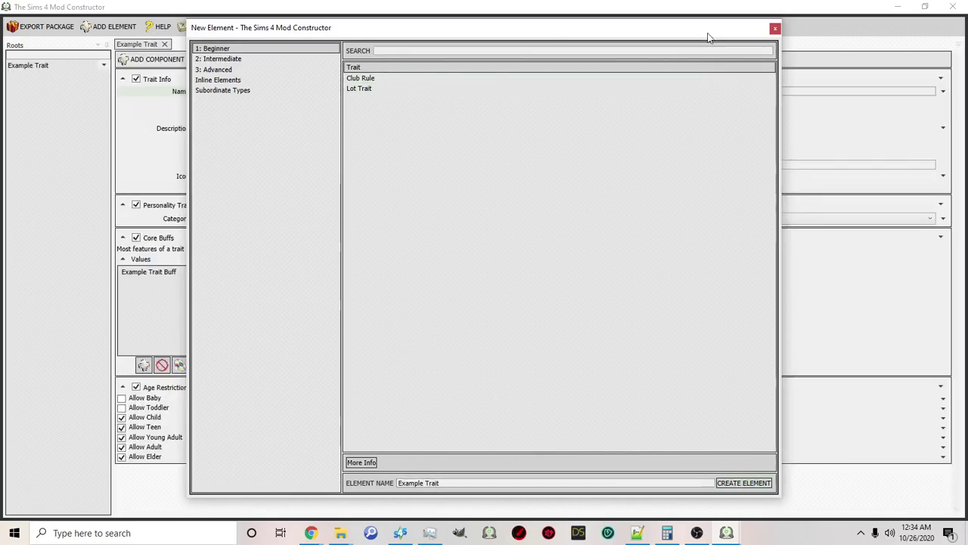
{"action": "left_click", "coordinate": [774, 28]}
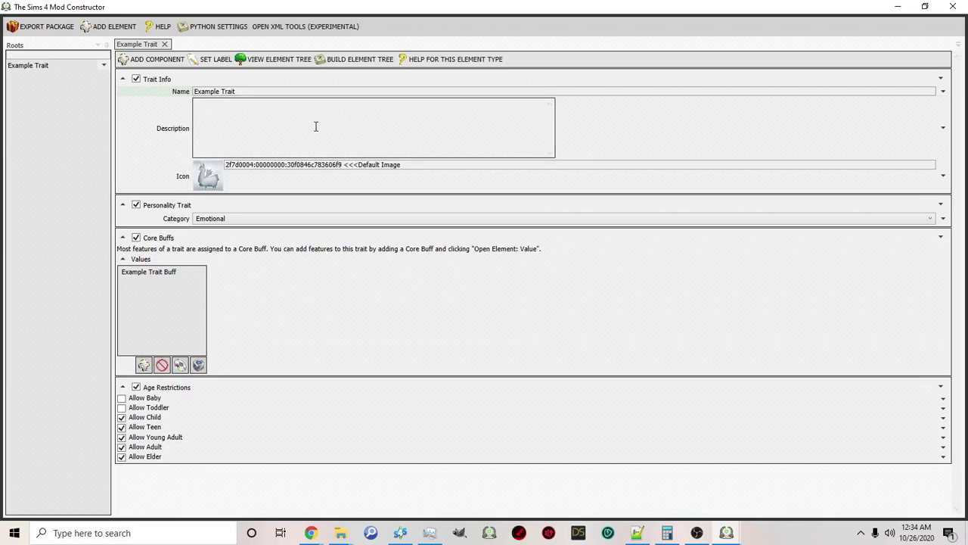
Set the trait's category to Social and choose the astronaut game image as its icon.
{"action": "left_click", "coordinate": [206, 220]}
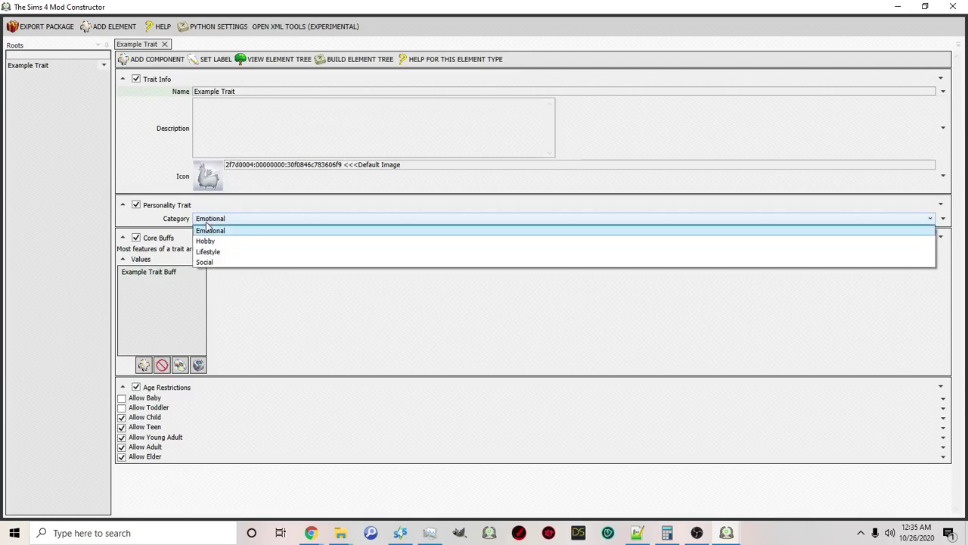
{"action": "left_click", "coordinate": [203, 263]}
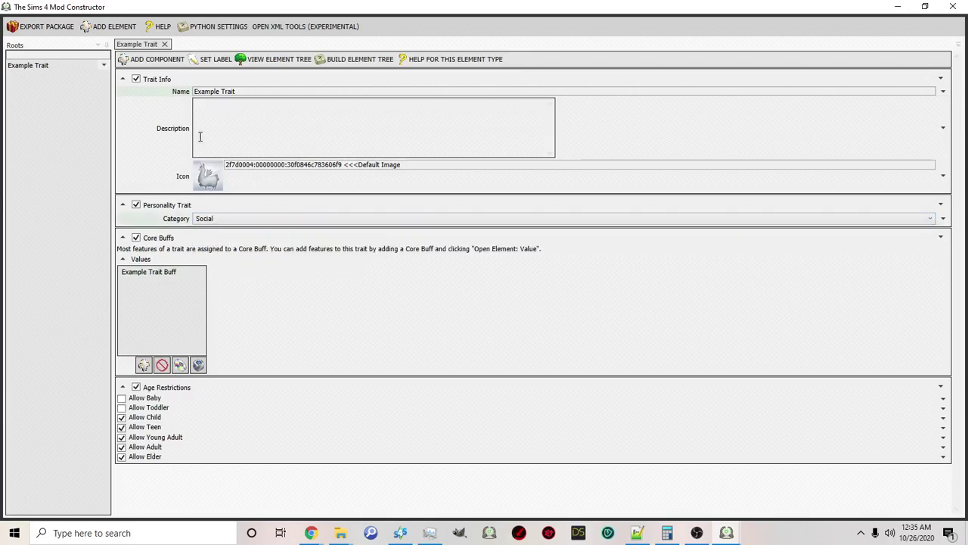
{"action": "left_click", "coordinate": [212, 180]}
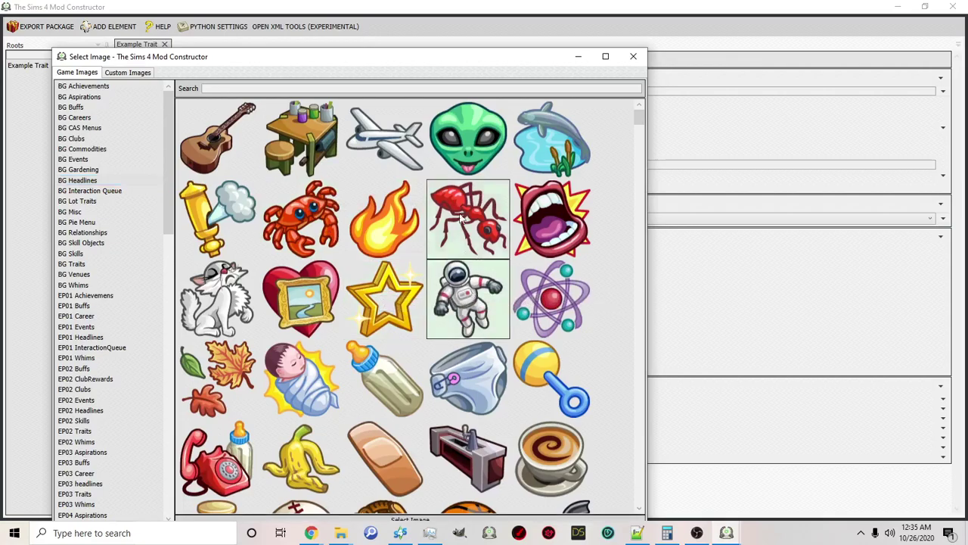
{"action": "left_click_drag", "start_coordinate": [438, 61], "coordinate": [525, 26]}
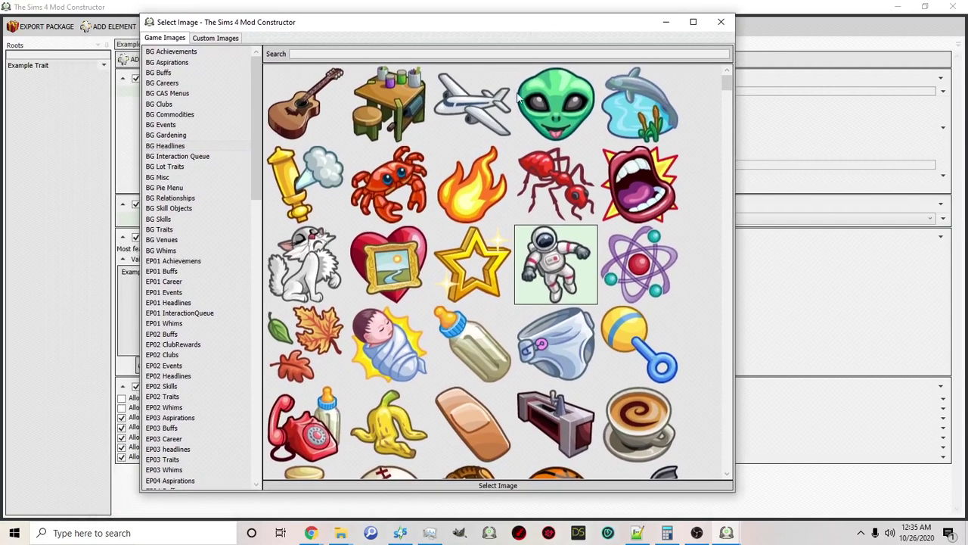
{"action": "left_click", "coordinate": [475, 488]}
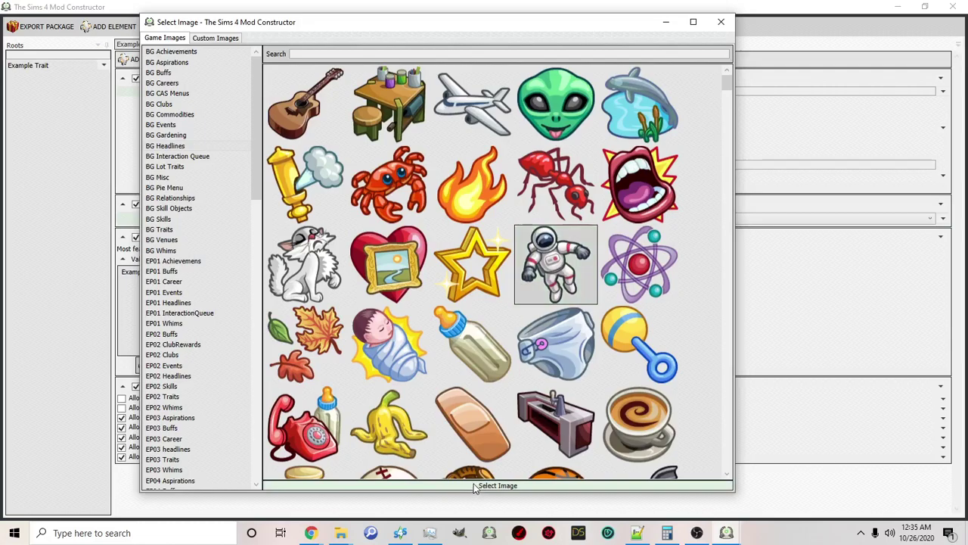
{"action": "left_click", "coordinate": [721, 22]}
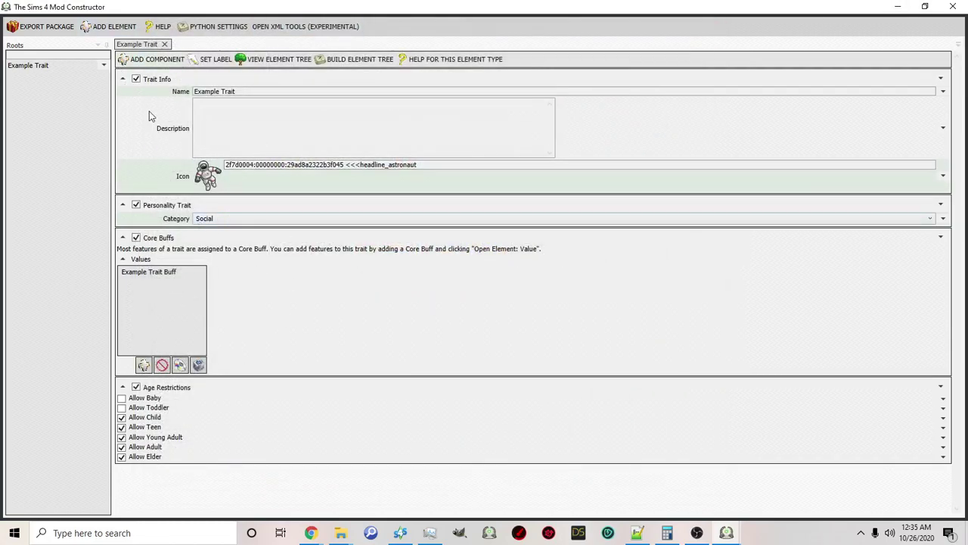
Open the Example Trait Buff core buff as its own element and add a Social Interactions component to it.
{"action": "left_click", "coordinate": [149, 274]}
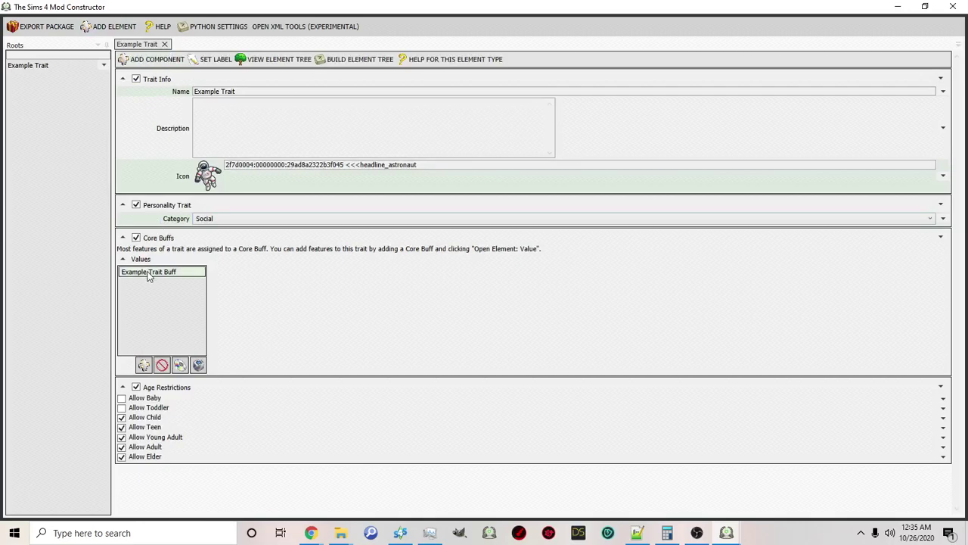
{"action": "left_click", "coordinate": [301, 422]}
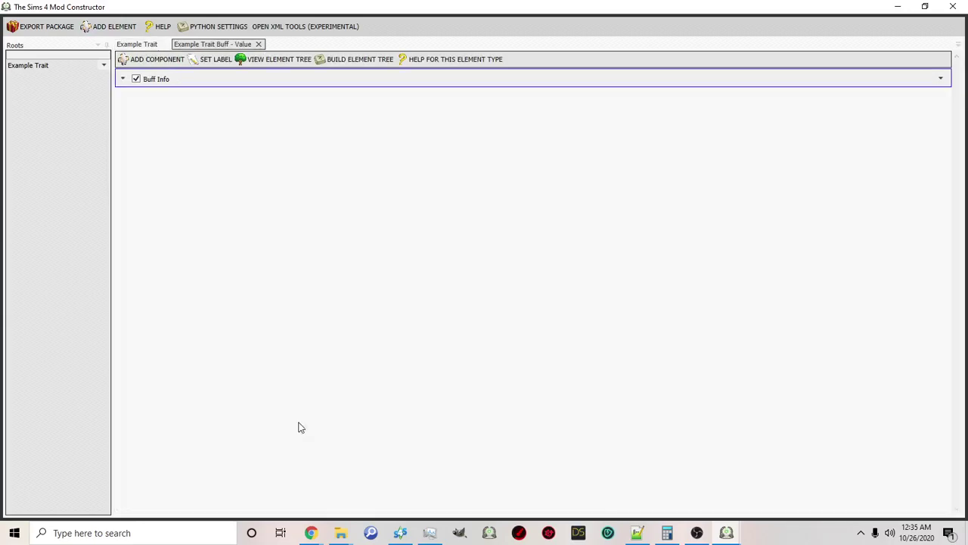
{"action": "left_click", "coordinate": [157, 61]}
{"action": "left_click", "coordinate": [121, 104]}
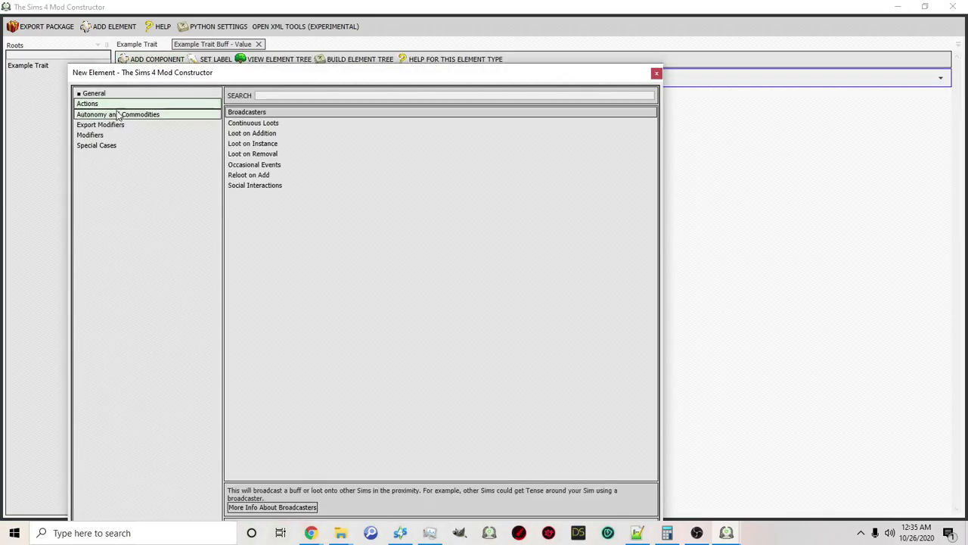
{"action": "left_click", "coordinate": [236, 185]}
{"action": "left_click_drag", "start_coordinate": [280, 72], "coordinate": [294, 27]}
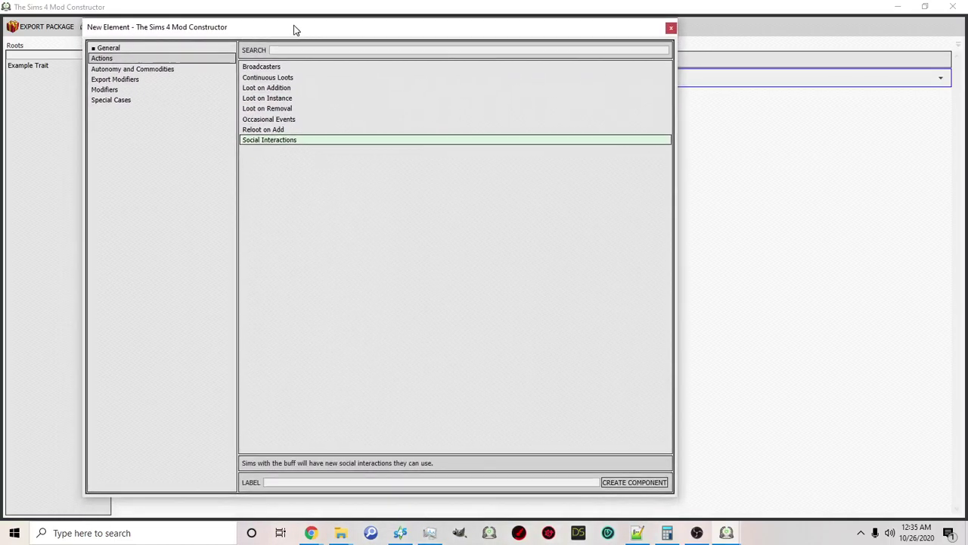
{"action": "left_click", "coordinate": [636, 484]}
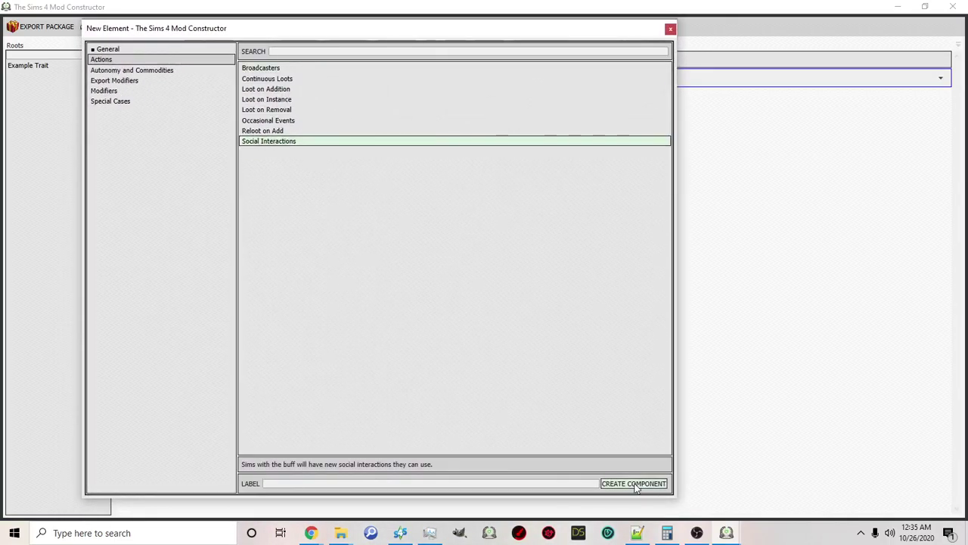
{"action": "left_click", "coordinate": [671, 29]}
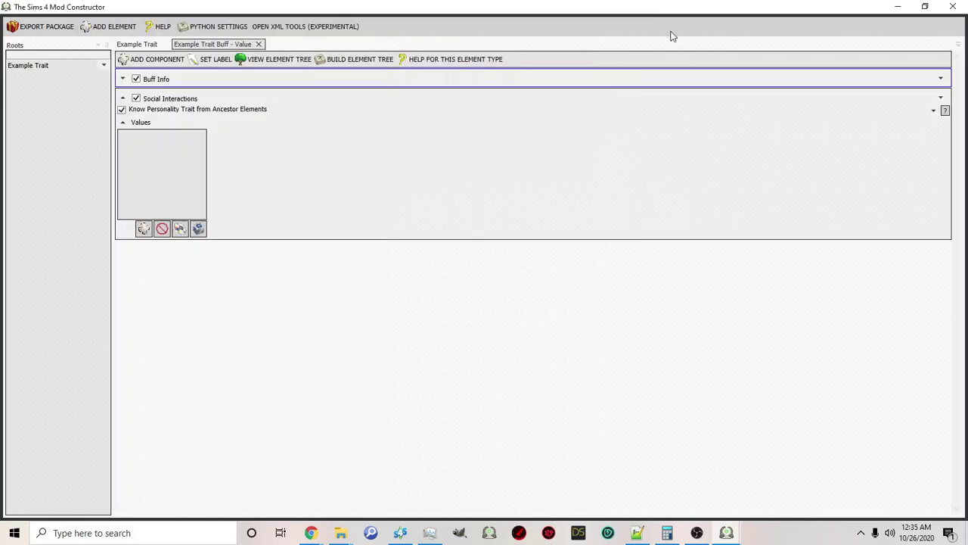
Add a social interaction to the buff and name it "Brag About Greatness".
{"action": "left_click", "coordinate": [143, 228]}
{"action": "left_click", "coordinate": [138, 140]}
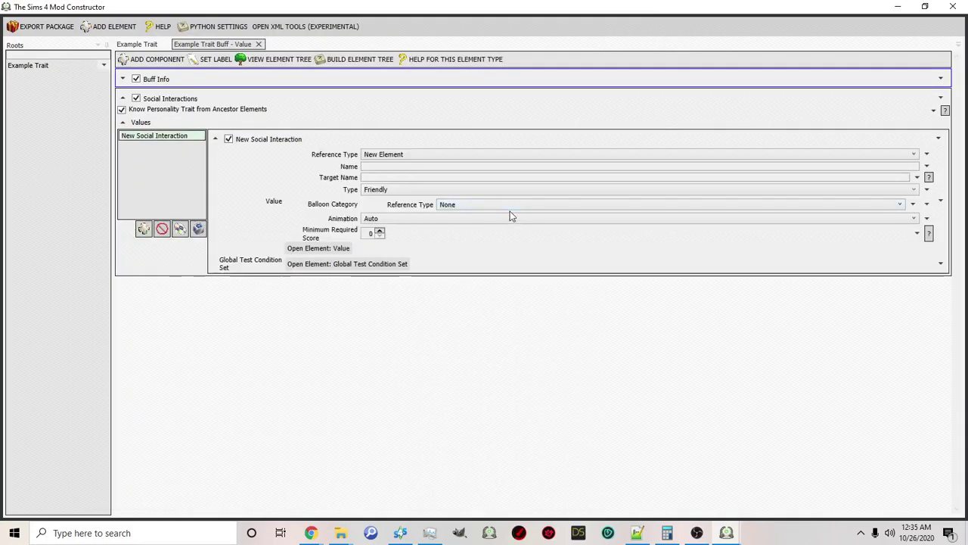
{"action": "left_click", "coordinate": [381, 165]}
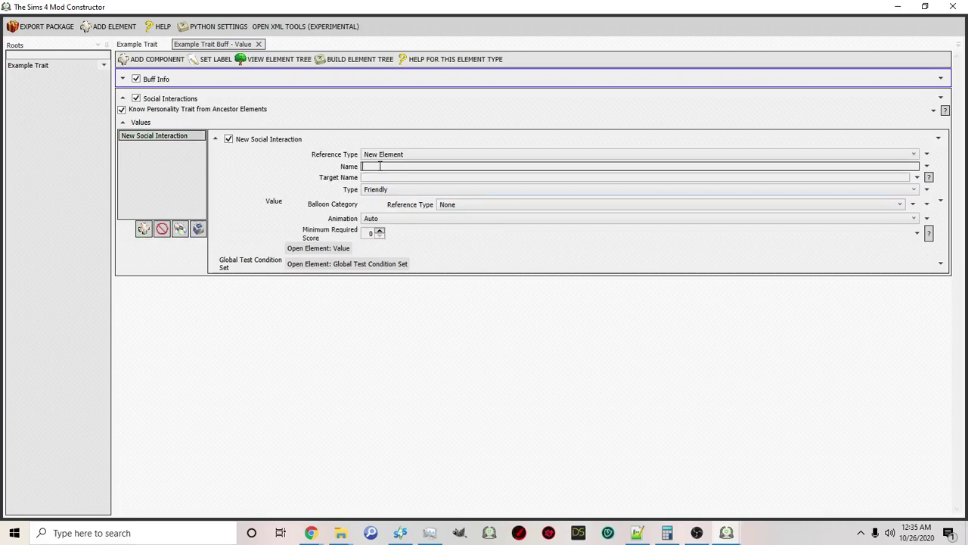
{"action": "type", "text": "Brt"}
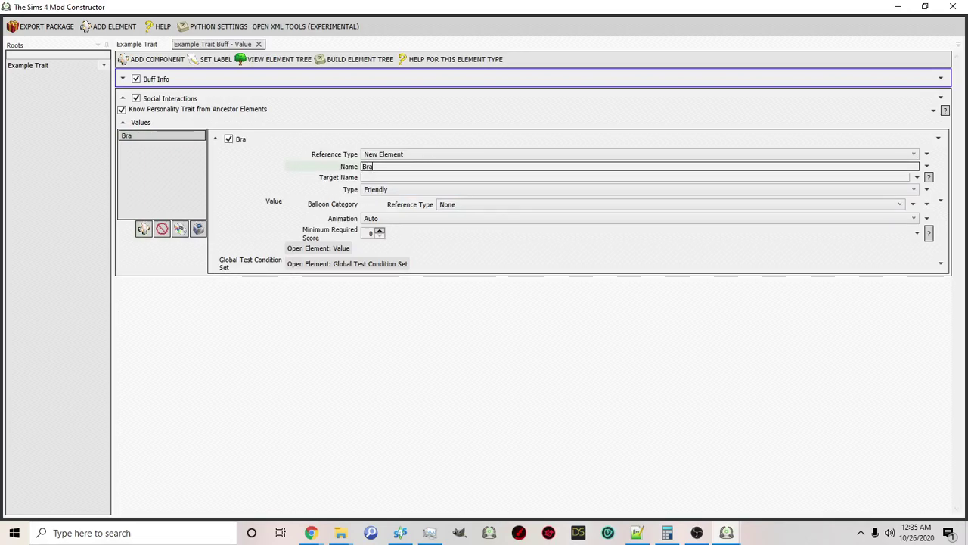
{"action": "type", "text": "g About Greatness"}
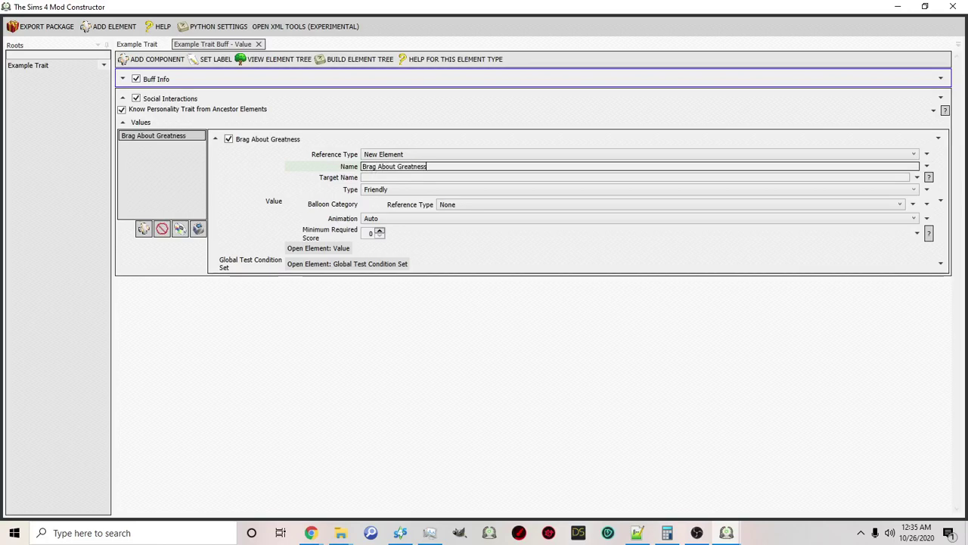
Set the Brag About Greatness interaction's type to Friendly and its animation to Enthuse.
{"action": "left_click", "coordinate": [408, 191]}
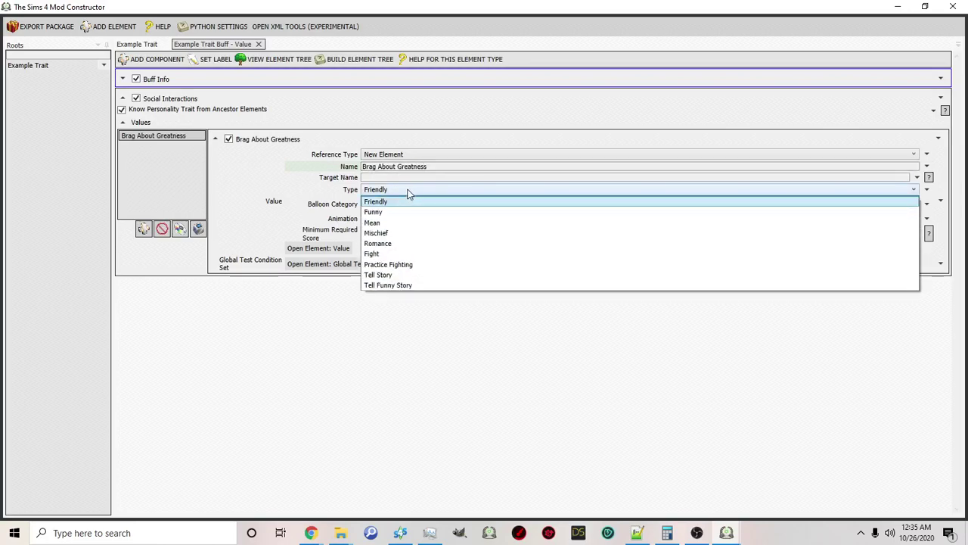
{"action": "left_click", "coordinate": [391, 202]}
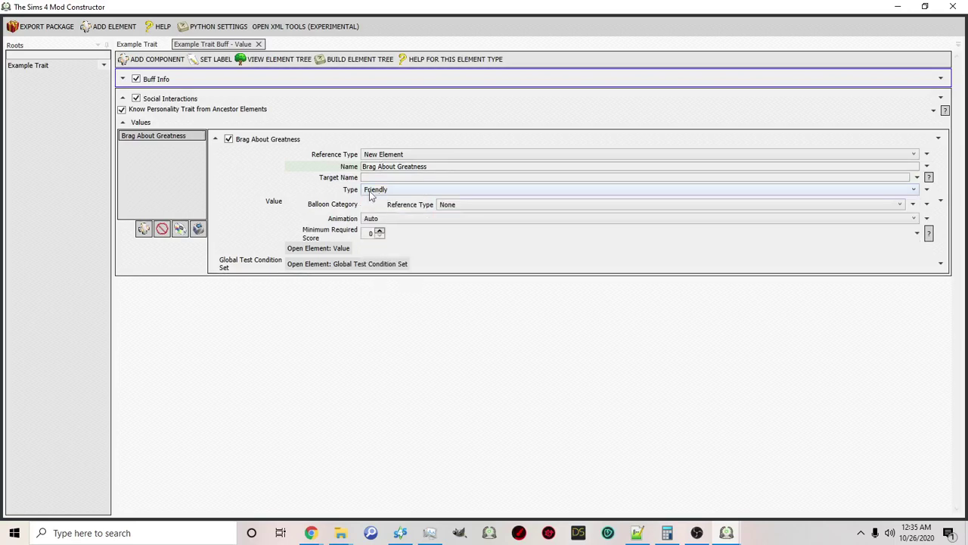
{"action": "left_click", "coordinate": [382, 221]}
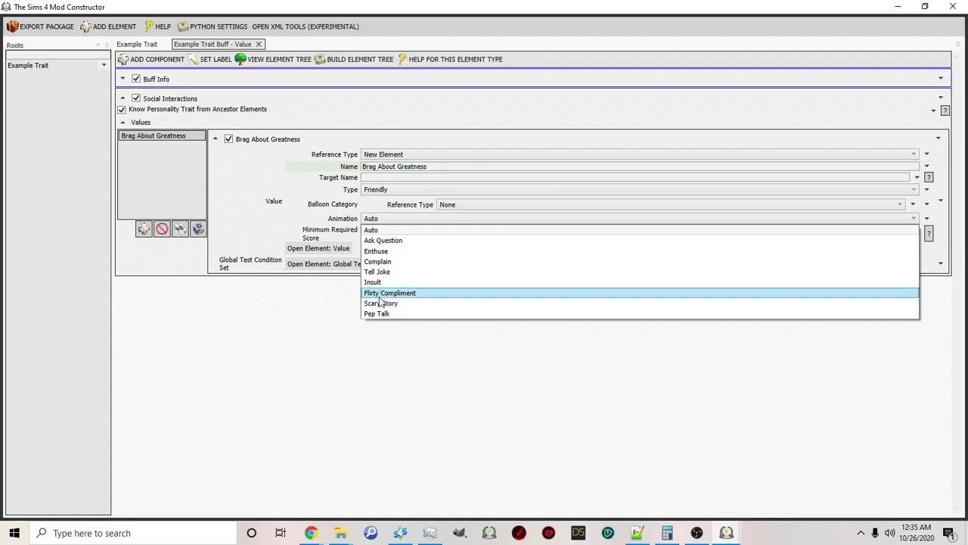
{"action": "left_click", "coordinate": [375, 252]}
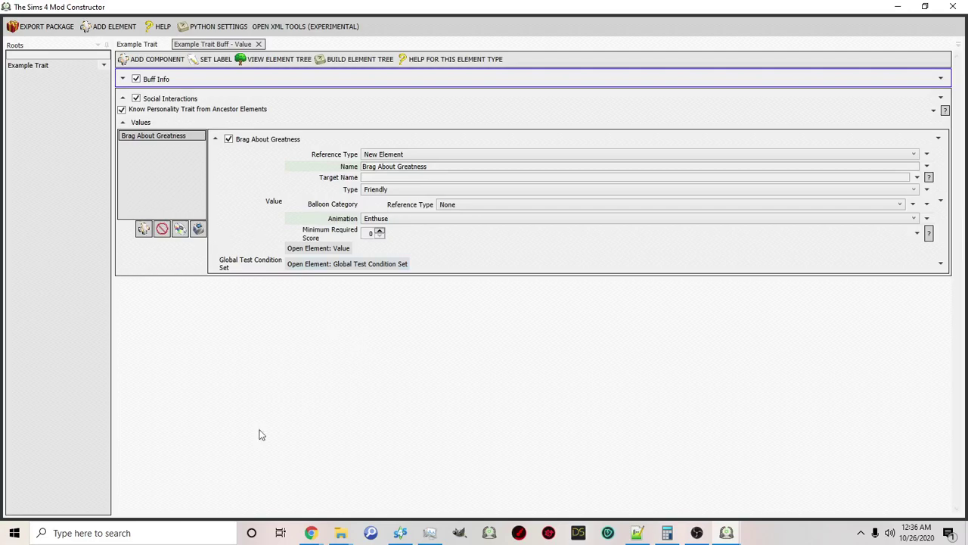
Open the interaction's Global Test Condition Set and add a Targeted Relationships Test component to it.
{"action": "left_click", "coordinate": [327, 267]}
{"action": "left_click", "coordinate": [167, 60]}
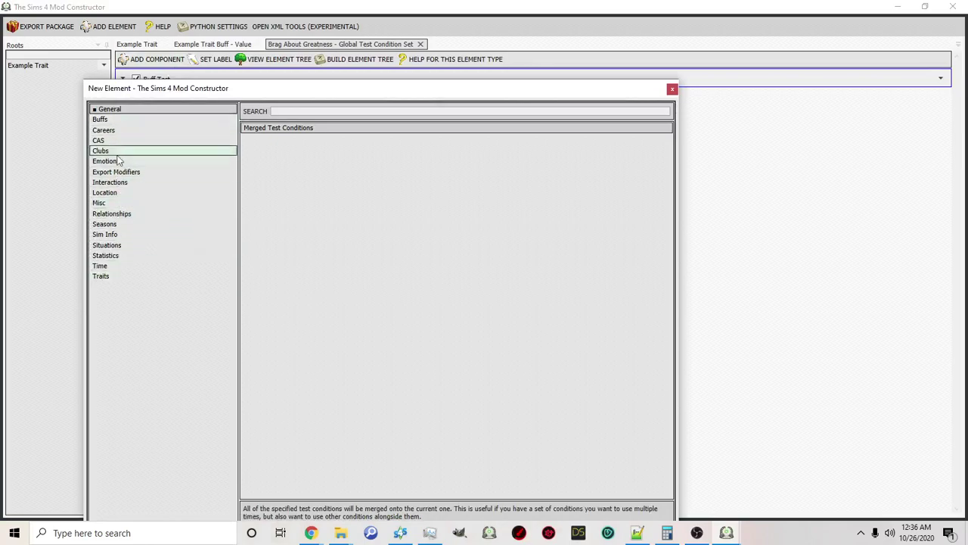
{"action": "left_click", "coordinate": [121, 215]}
{"action": "left_click_drag", "start_coordinate": [265, 88], "coordinate": [274, 41]}
{"action": "left_click", "coordinate": [295, 91]}
{"action": "left_click", "coordinate": [657, 497]}
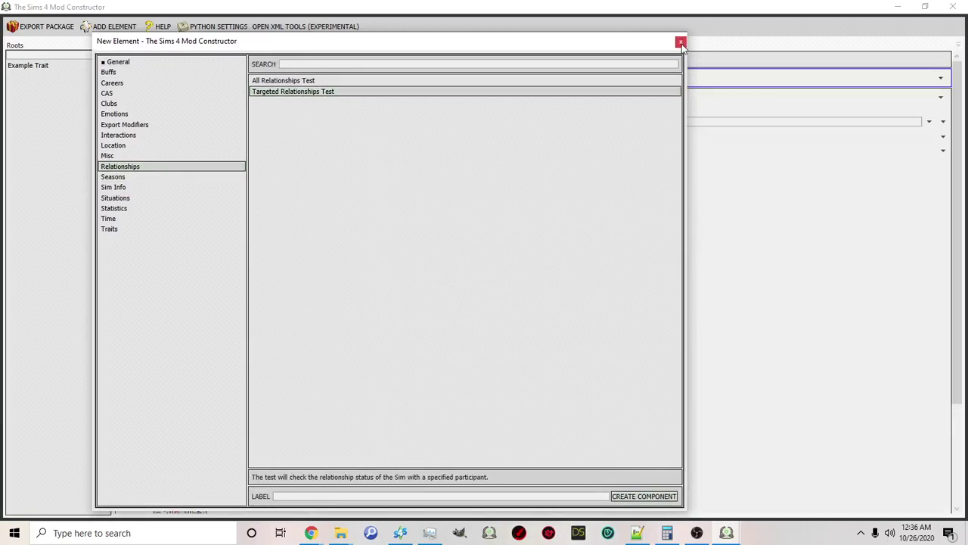
{"action": "left_click", "coordinate": [680, 41]}
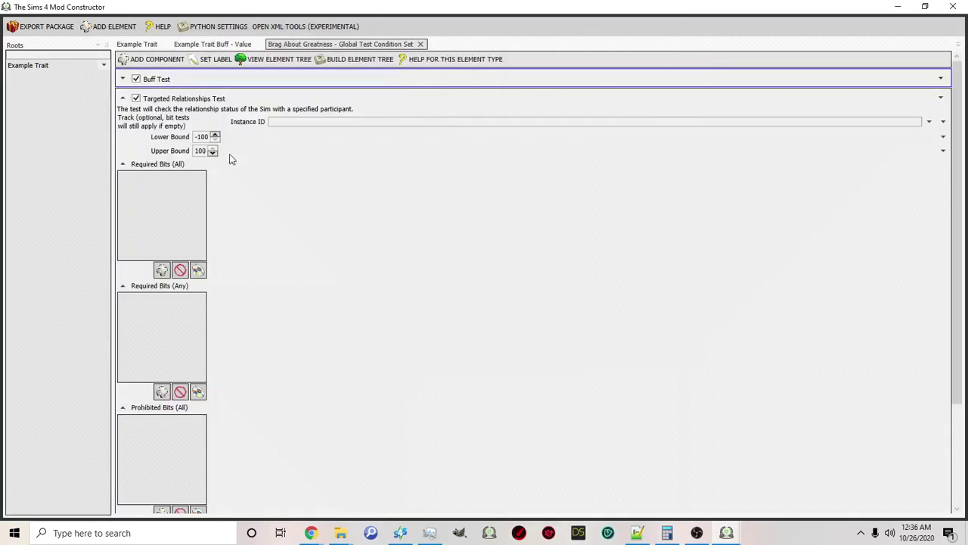
Add a Required Bits (All) entry to the Targeted Relationships Test, set it to the Has Met (has_met) bit, and close the condition set.
{"action": "left_click", "coordinate": [163, 270]}
{"action": "left_click", "coordinate": [159, 178]}
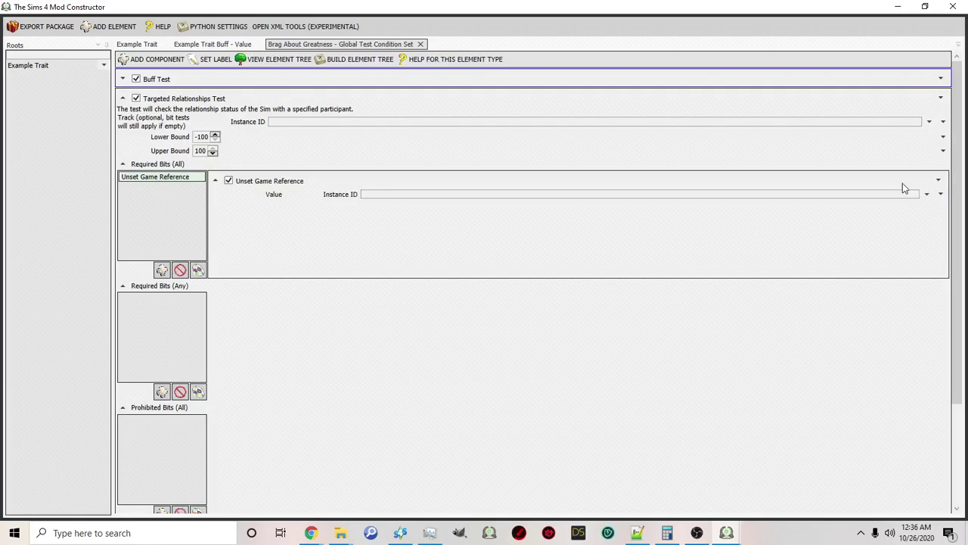
{"action": "left_click", "coordinate": [927, 193]}
{"action": "left_click", "coordinate": [908, 219]}
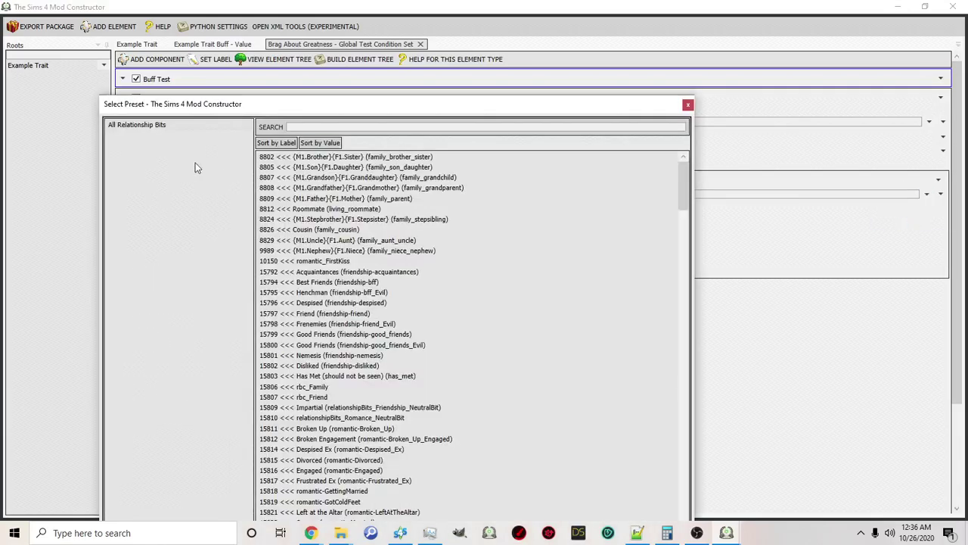
{"action": "left_click", "coordinate": [304, 128]}
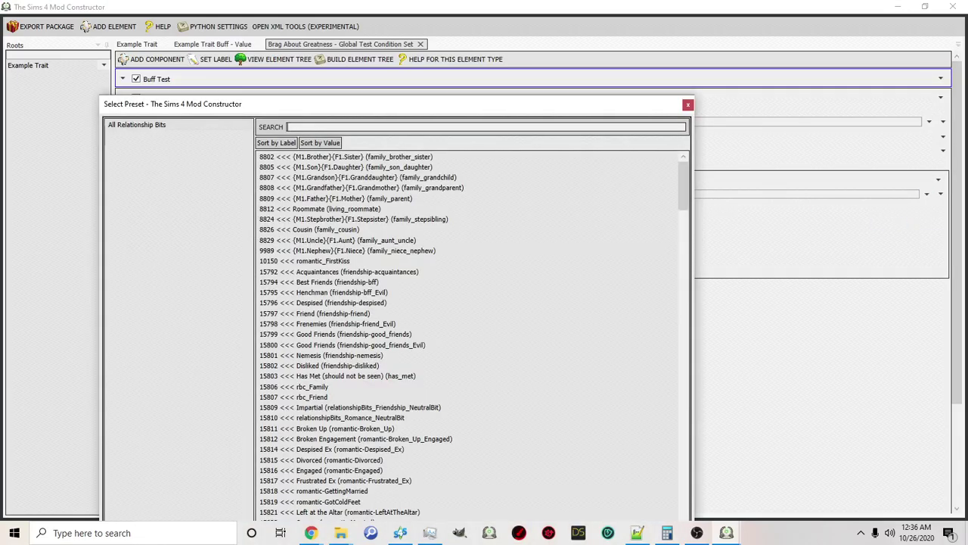
{"action": "type", "text": "hasme"}
{"action": "key", "text": "BackSpace"}
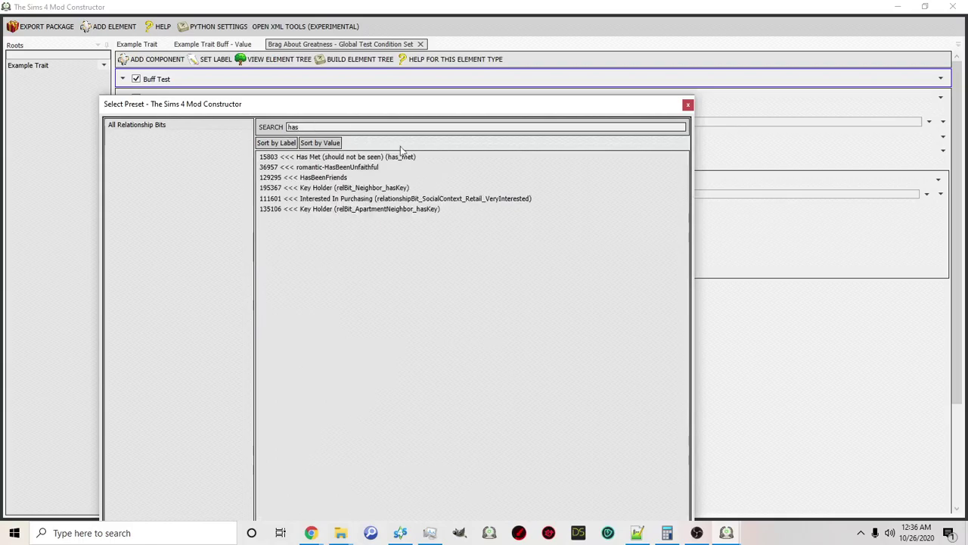
{"action": "left_click", "coordinate": [407, 160]}
{"action": "left_click_drag", "start_coordinate": [404, 110], "coordinate": [465, 36]}
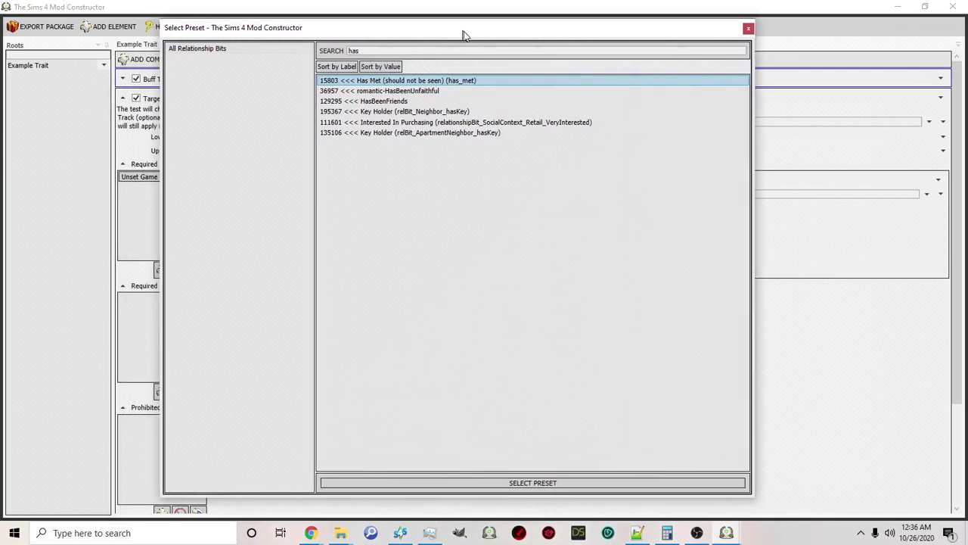
{"action": "left_click", "coordinate": [532, 487]}
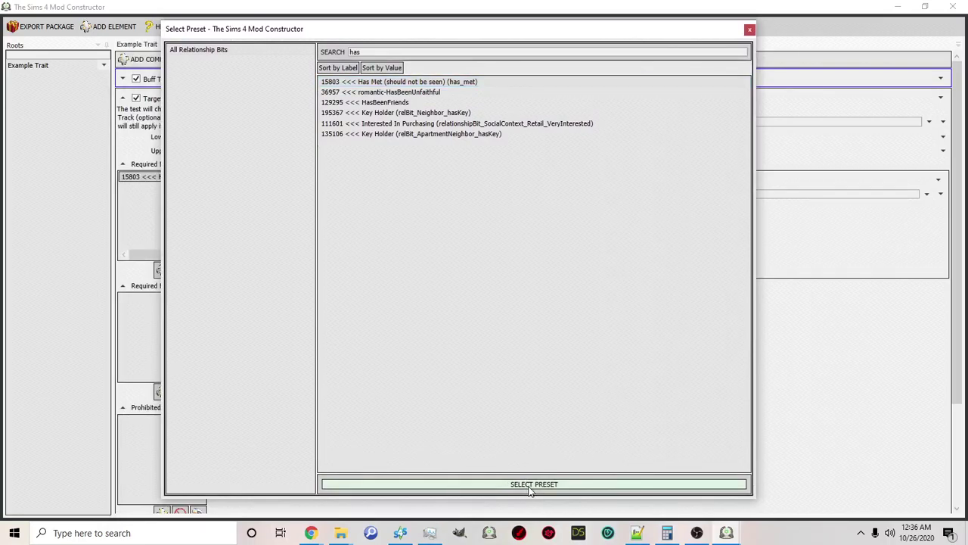
{"action": "left_click", "coordinate": [750, 31]}
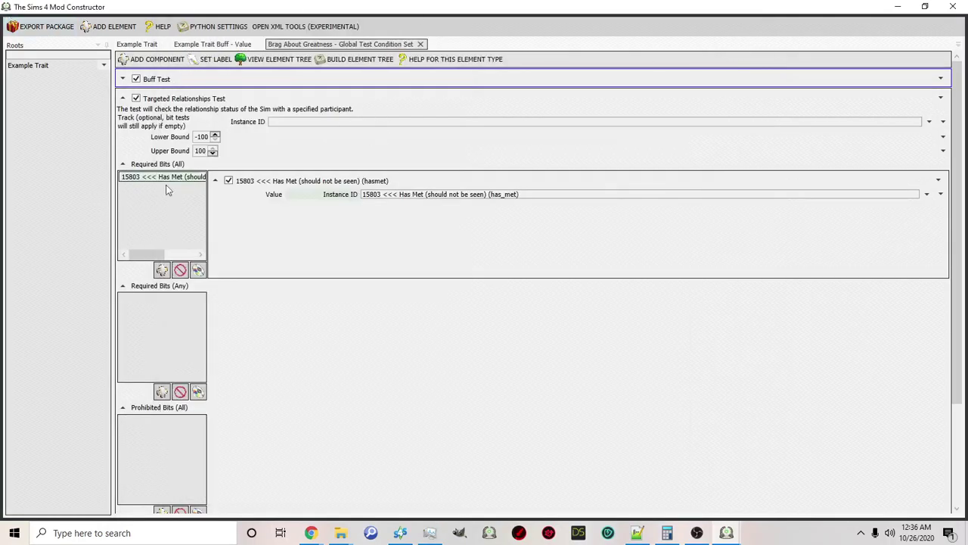
{"action": "left_click", "coordinate": [421, 45]}
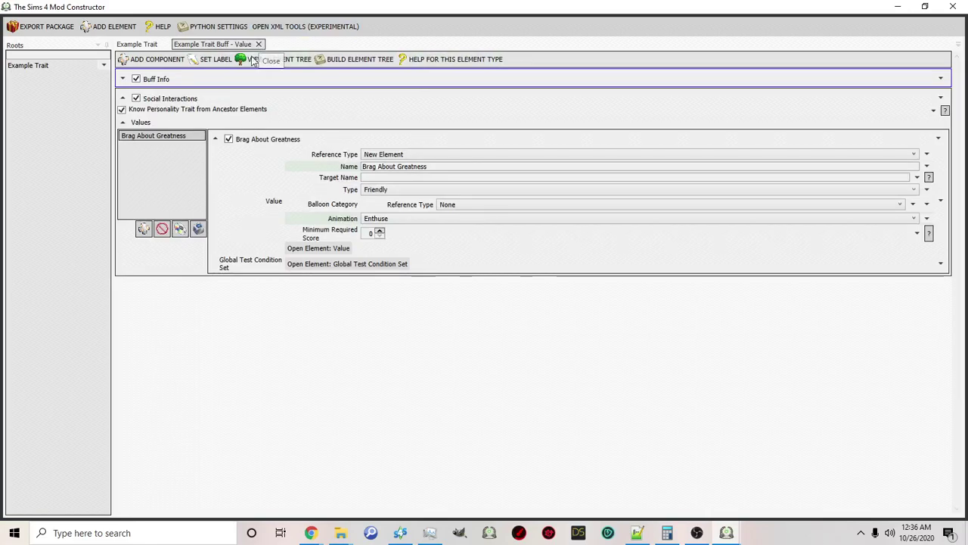
Open the Brag About Greatness interaction as its own element and add a loot entry with reference type Game Reference.
{"action": "left_click", "coordinate": [307, 249]}
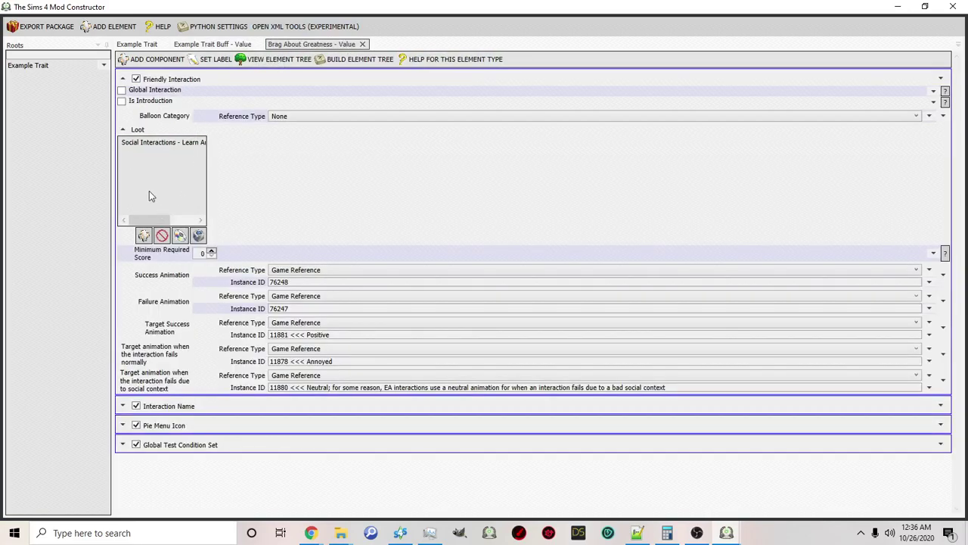
{"action": "left_click", "coordinate": [142, 236]}
{"action": "left_click", "coordinate": [144, 152]}
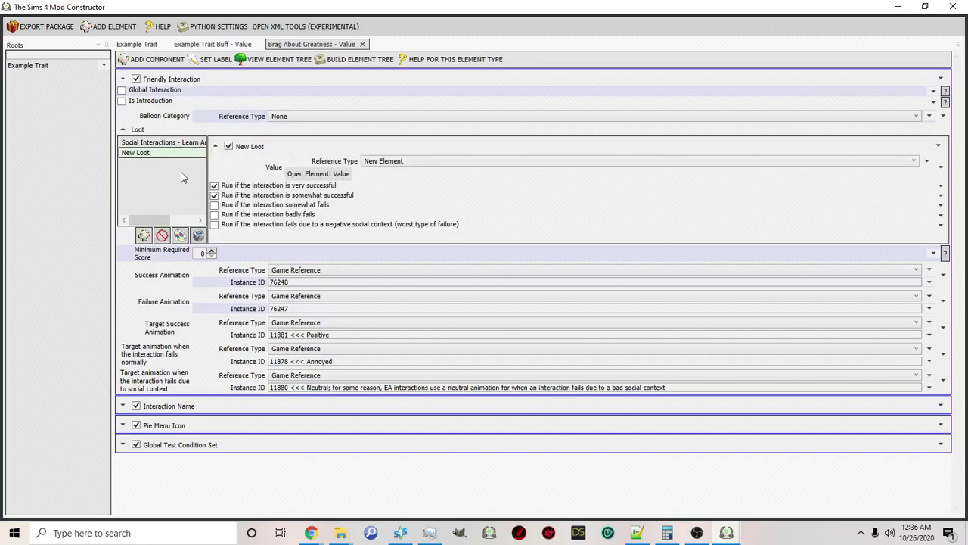
{"action": "left_click", "coordinate": [384, 160]}
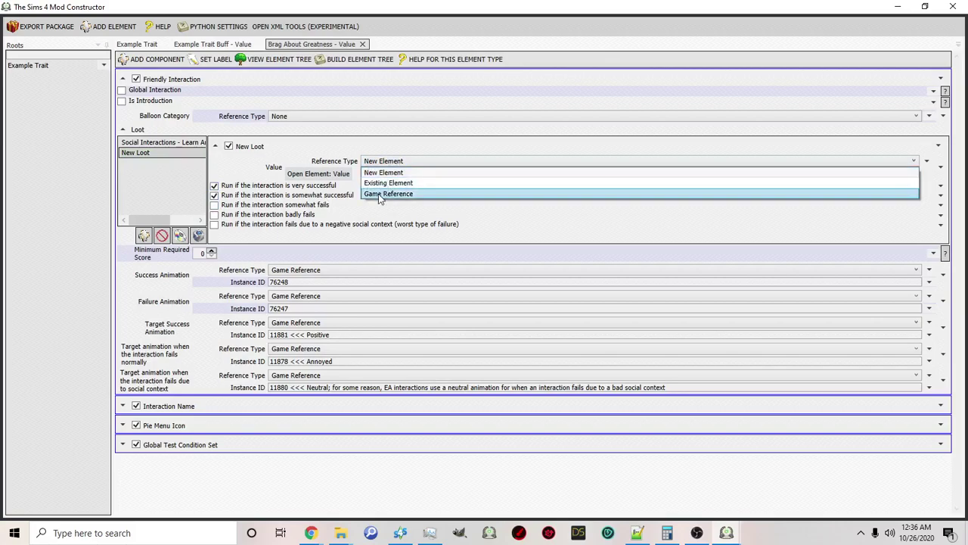
{"action": "left_click", "coordinate": [380, 192]}
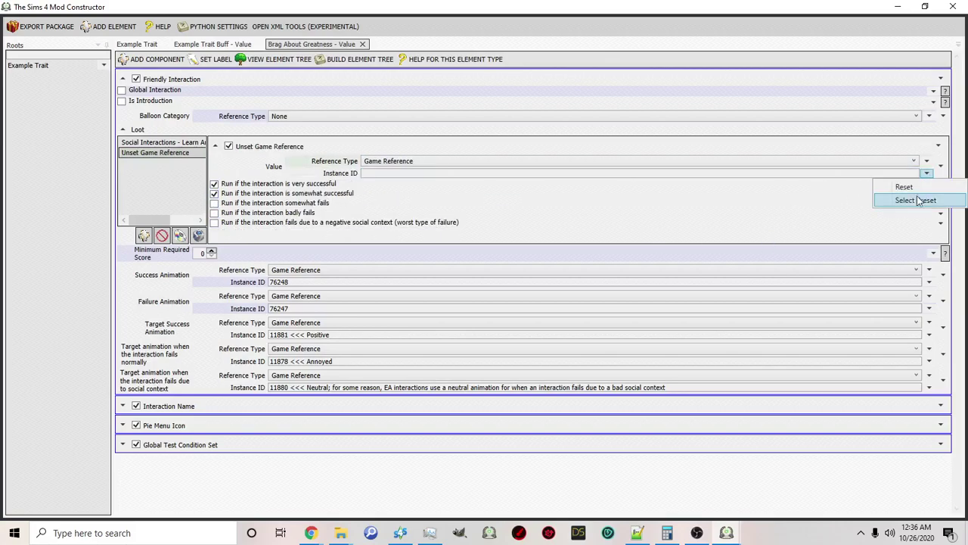
Set the new loot entry to the Reputation preset loot_Reputation_Gain_Large, and return to the Example Trait element.
{"action": "left_click", "coordinate": [915, 201]}
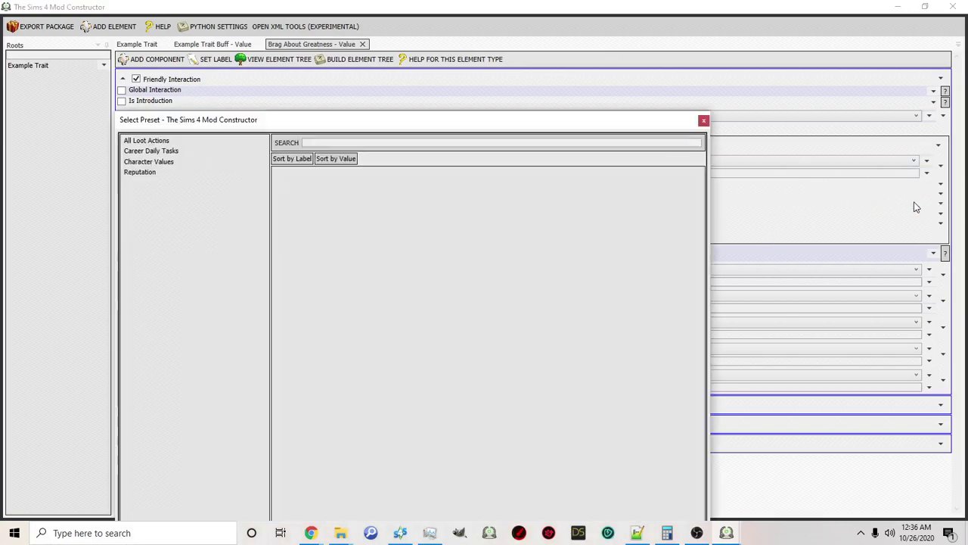
{"action": "left_click", "coordinate": [151, 173]}
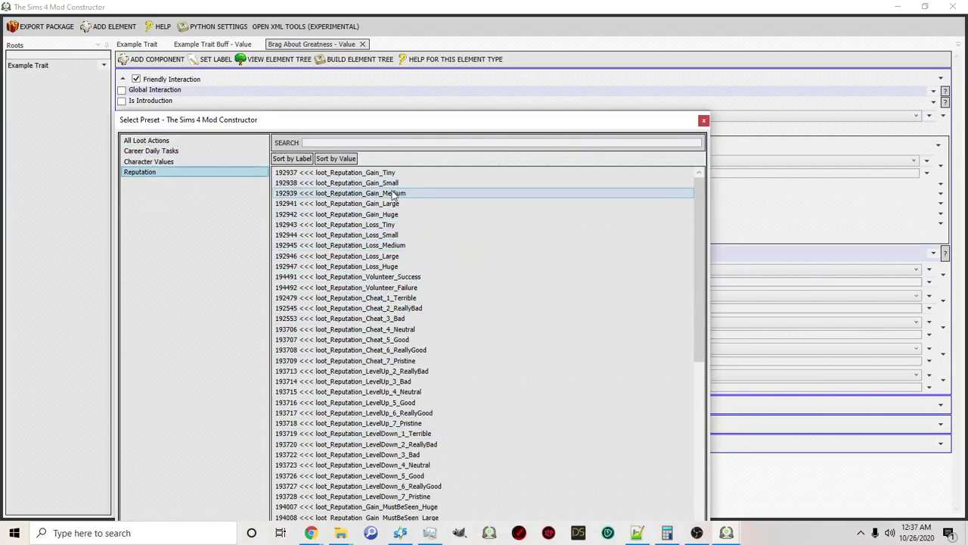
{"action": "left_click", "coordinate": [374, 203]}
{"action": "left_click_drag", "start_coordinate": [421, 131], "coordinate": [475, 18]}
{"action": "left_click", "coordinate": [542, 463]}
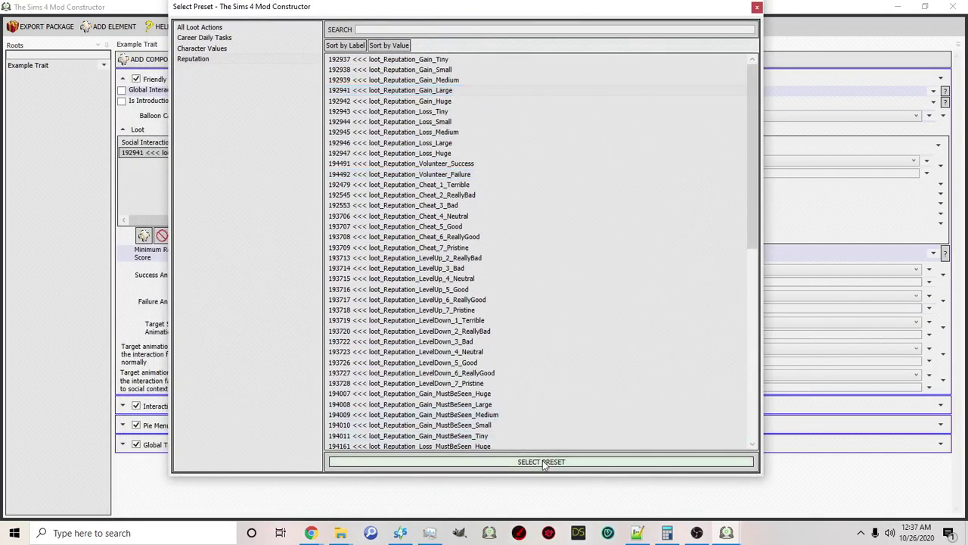
{"action": "left_click", "coordinate": [756, 9]}
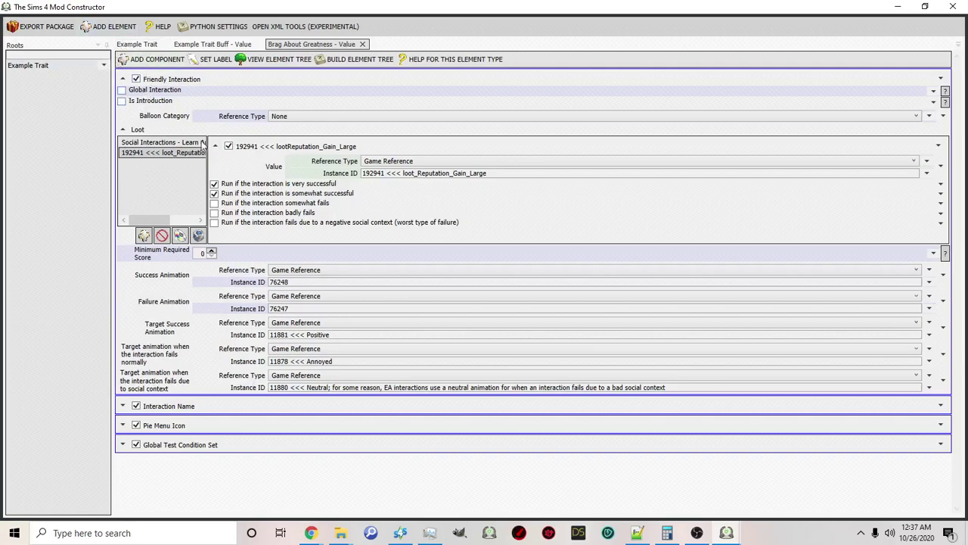
{"action": "left_click", "coordinate": [362, 44]}
{"action": "left_click", "coordinate": [271, 45]}
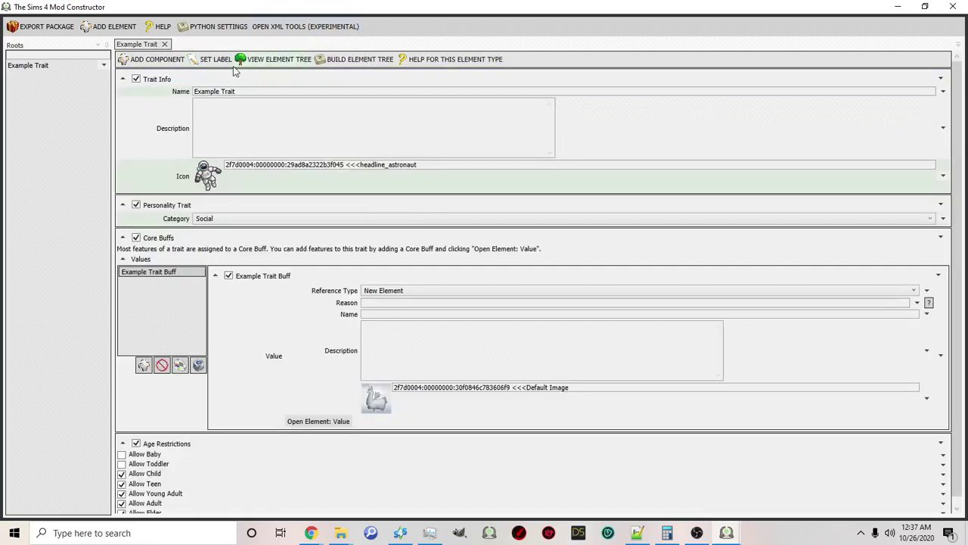
Export the package as "example" into the Electronic Arts > The Sims 4 > Mods folder.
{"action": "left_click", "coordinate": [48, 35]}
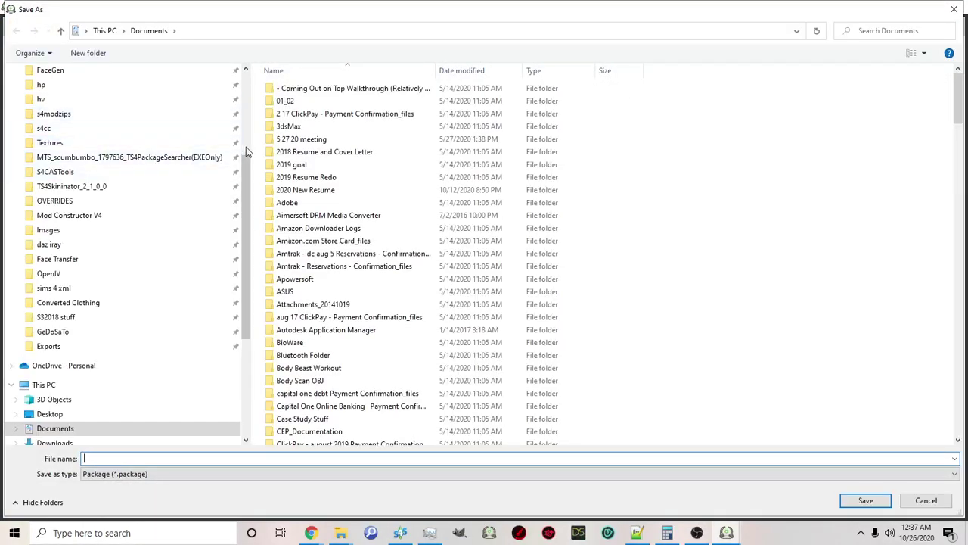
{"action": "scroll", "coordinate": [246, 148], "scroll_direction": "up", "scroll_amount": 4}
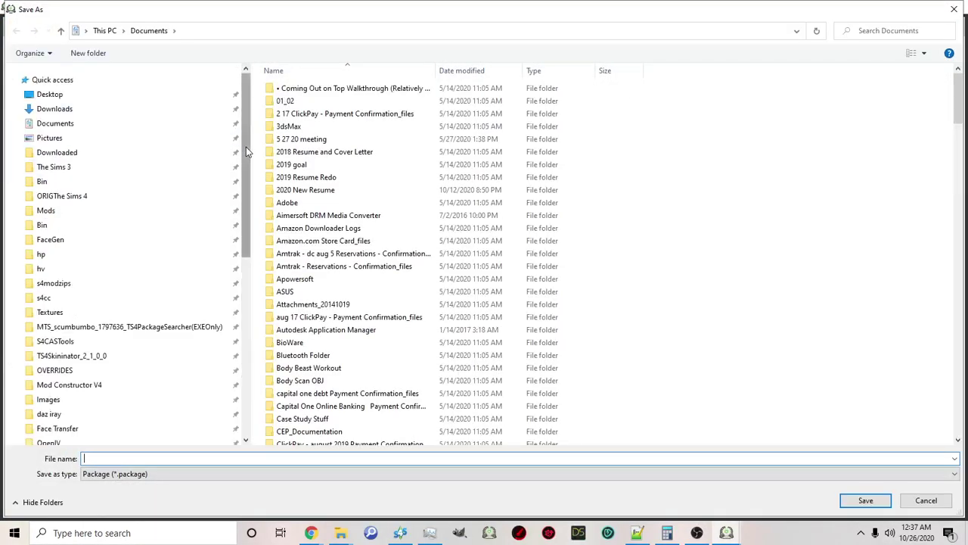
{"action": "left_click", "coordinate": [128, 197]}
{"action": "left_click", "coordinate": [205, 32]}
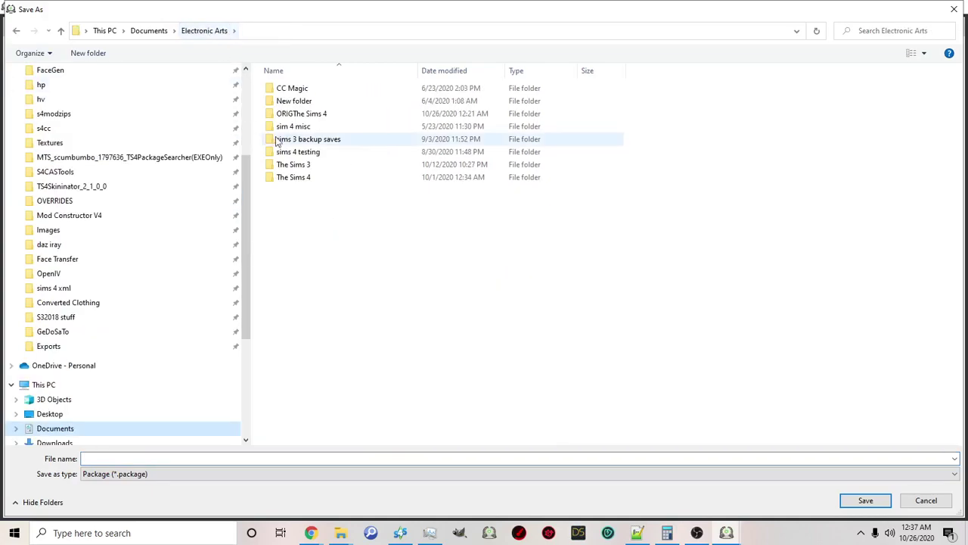
{"action": "double_click", "coordinate": [302, 182]}
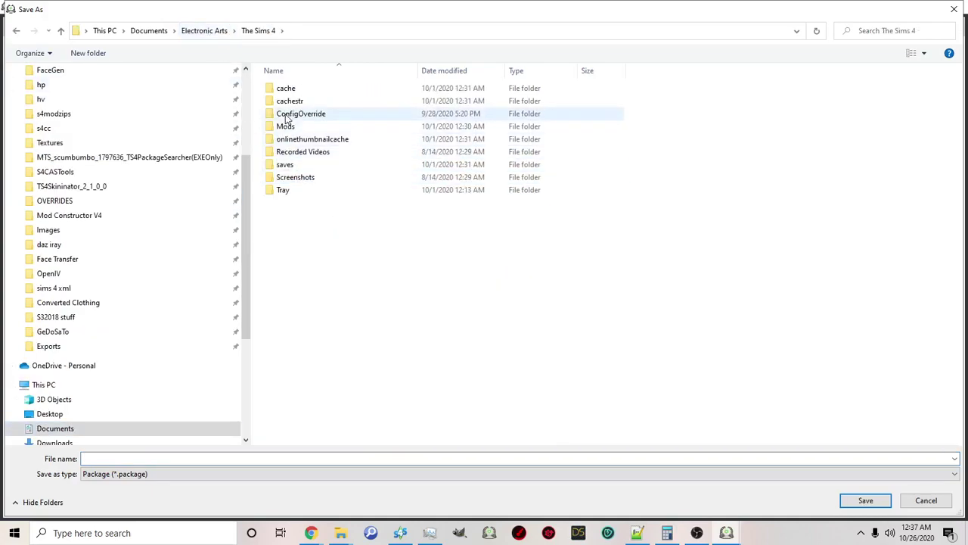
{"action": "double_click", "coordinate": [286, 127]}
{"action": "left_click", "coordinate": [215, 459]}
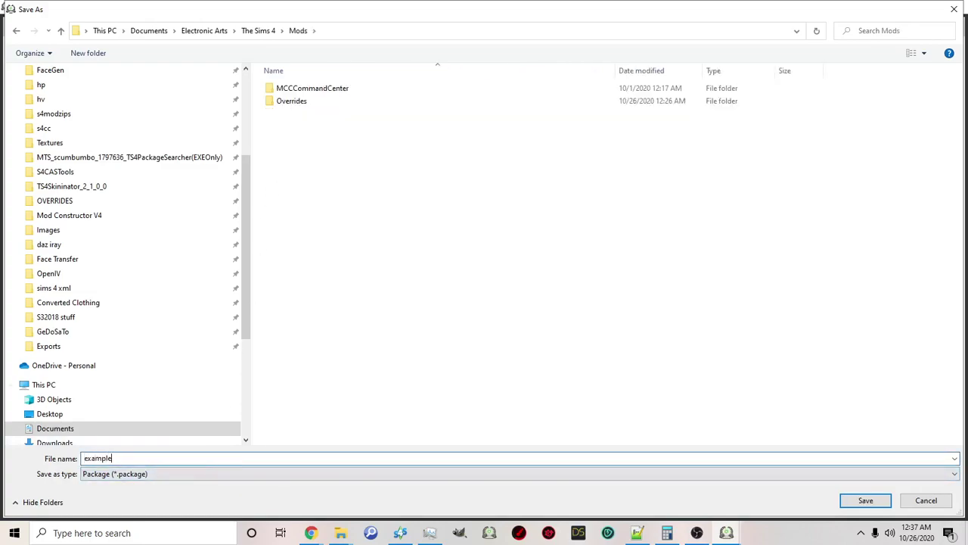
{"action": "key", "text": "Return"}
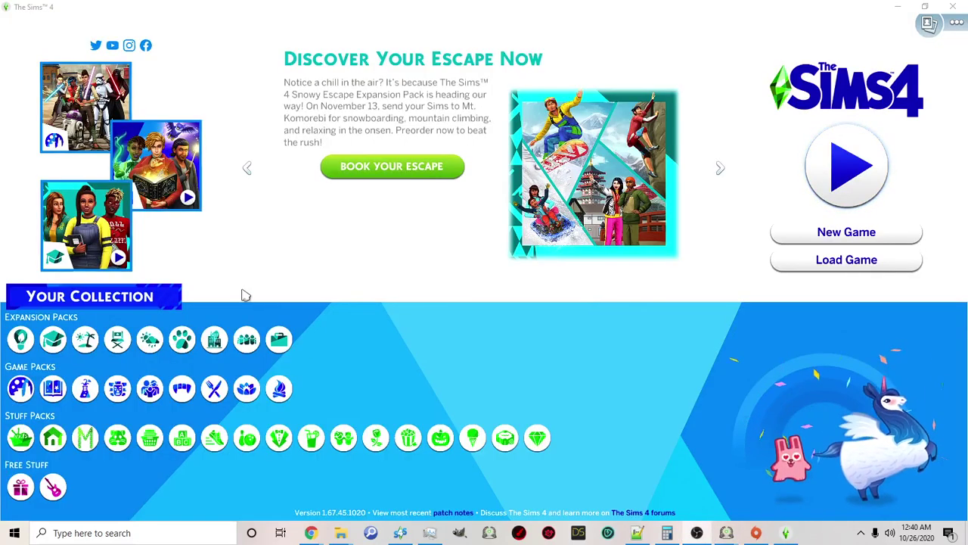
In The Sims 4, start a new game without the personality quiz and give the Sim the social Example Trait.
{"action": "left_click", "coordinate": [808, 233]}
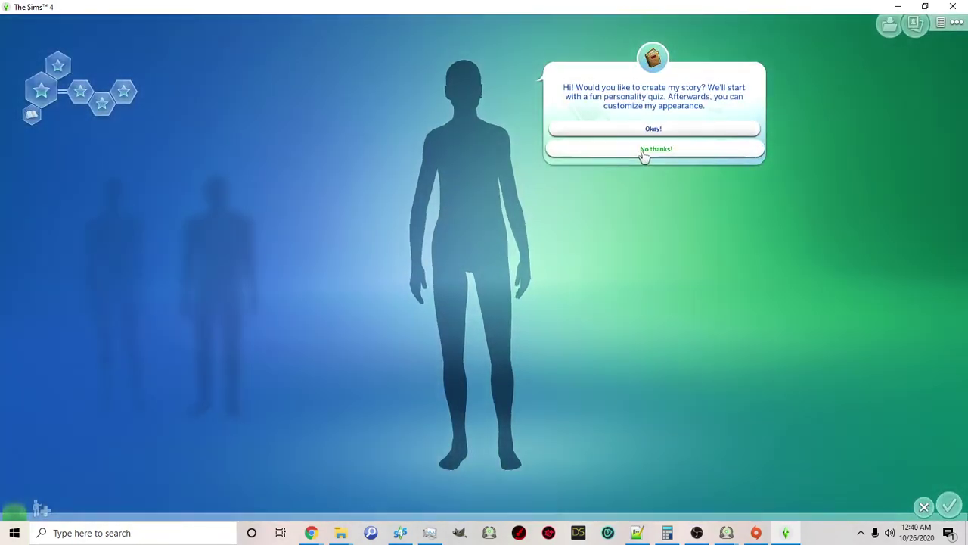
{"action": "left_click", "coordinate": [644, 156]}
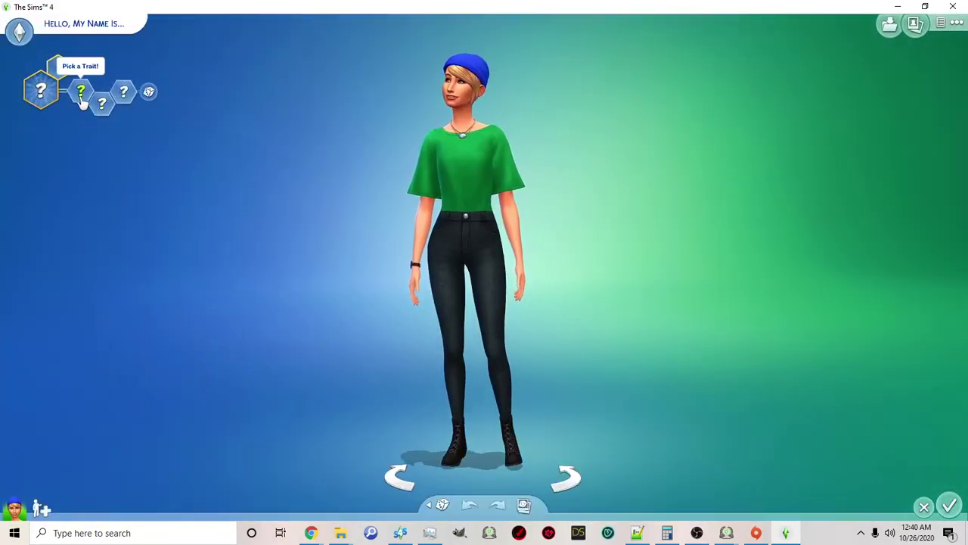
{"action": "left_click", "coordinate": [81, 94]}
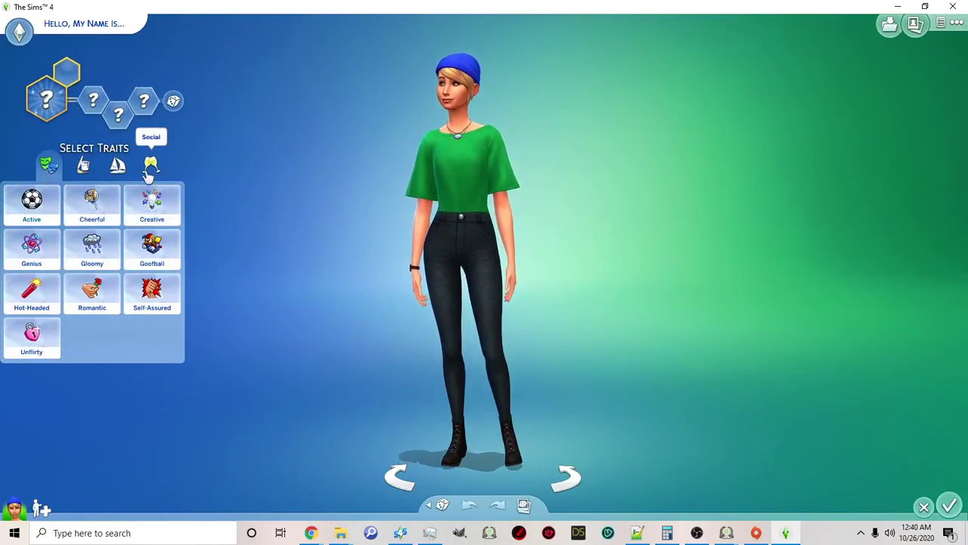
{"action": "left_click", "coordinate": [150, 167]}
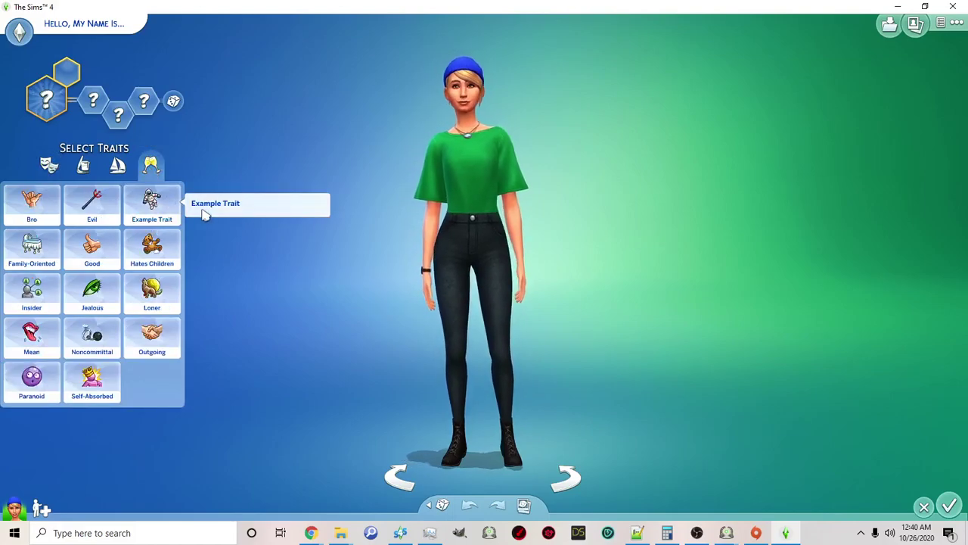
{"action": "left_click", "coordinate": [161, 212]}
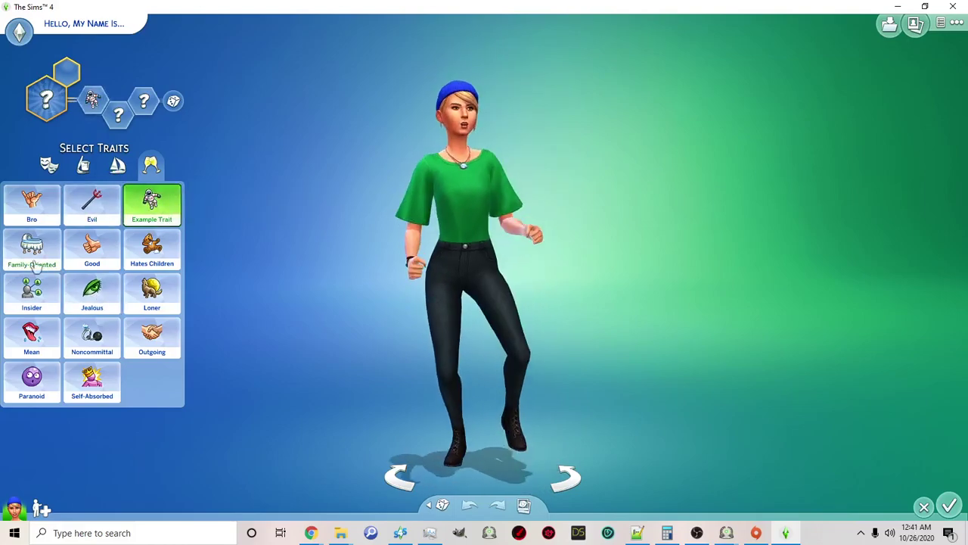
Fill the Sim's remaining trait slots with Good and Insider, and choose the Athletic aspiration.
{"action": "left_click", "coordinate": [92, 246]}
{"action": "left_click", "coordinate": [31, 291]}
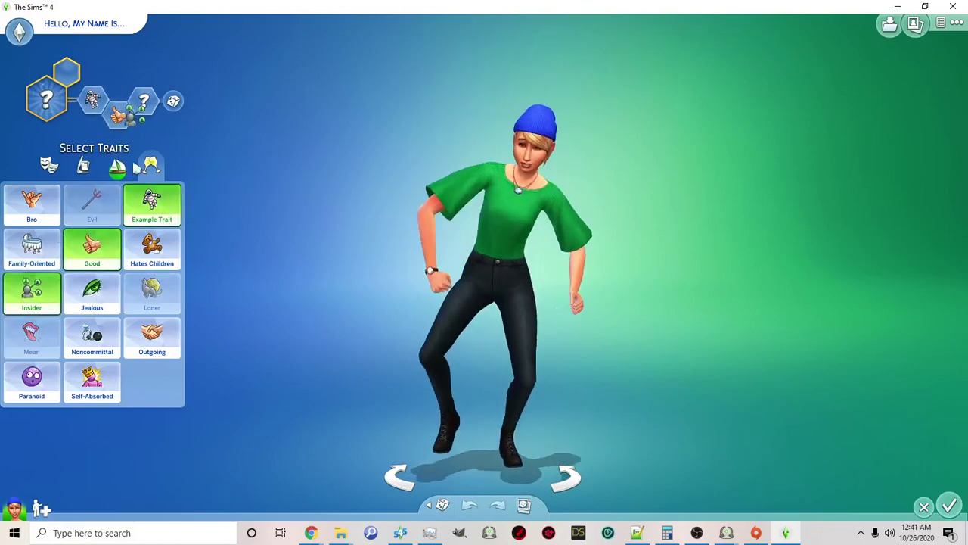
{"action": "left_click", "coordinate": [51, 120]}
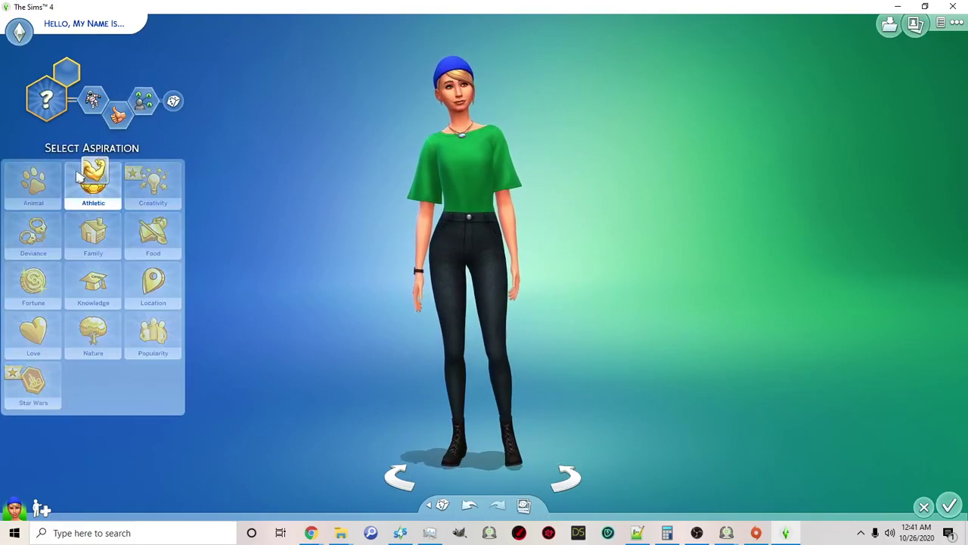
{"action": "left_click", "coordinate": [87, 188]}
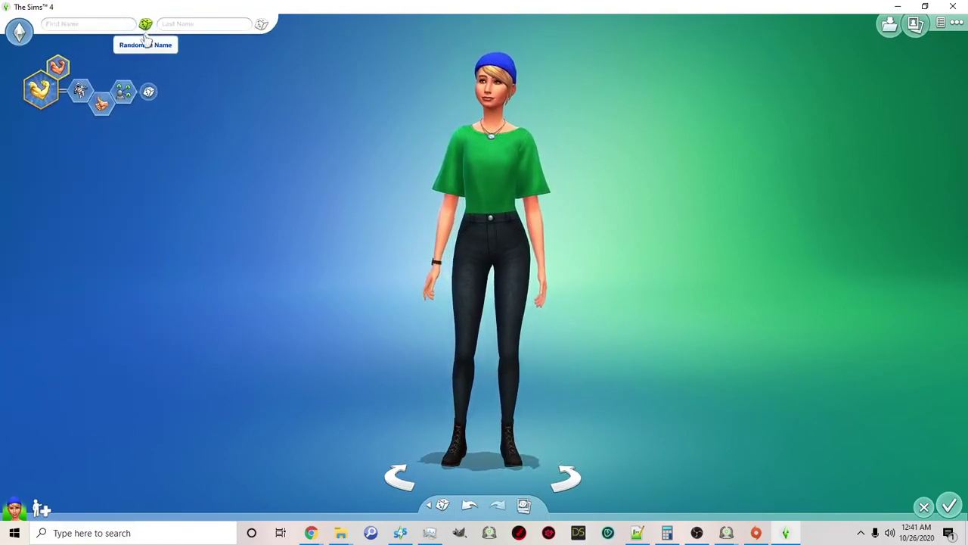
Randomize the Sim's first and last names and finish creating the household.
{"action": "left_click", "coordinate": [146, 25]}
{"action": "left_click", "coordinate": [262, 26]}
{"action": "left_click", "coordinate": [950, 506]}
{"action": "left_click", "coordinate": [621, 392]}
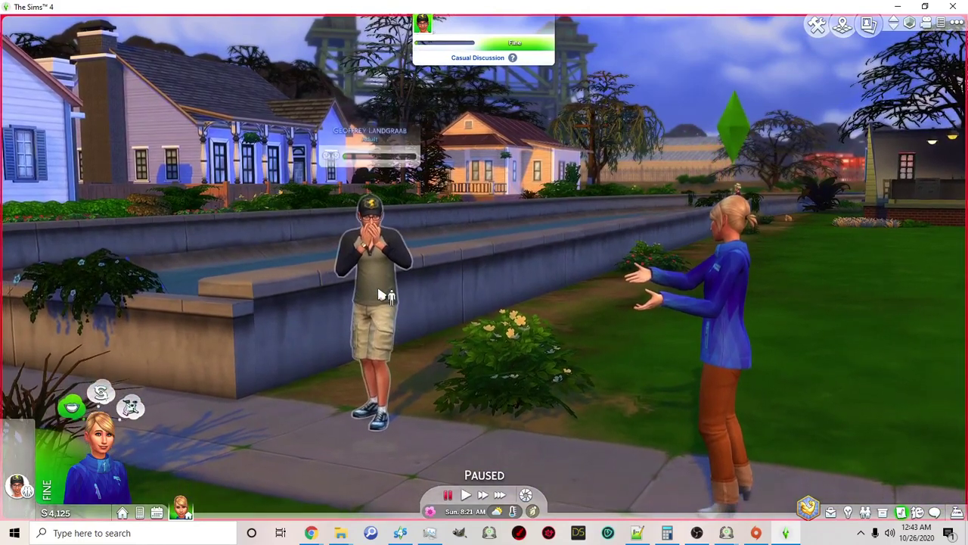
Browse the Friendly interactions available with the Sim in the cap and find Brag About Greatness.
{"action": "left_click", "coordinate": [382, 293]}
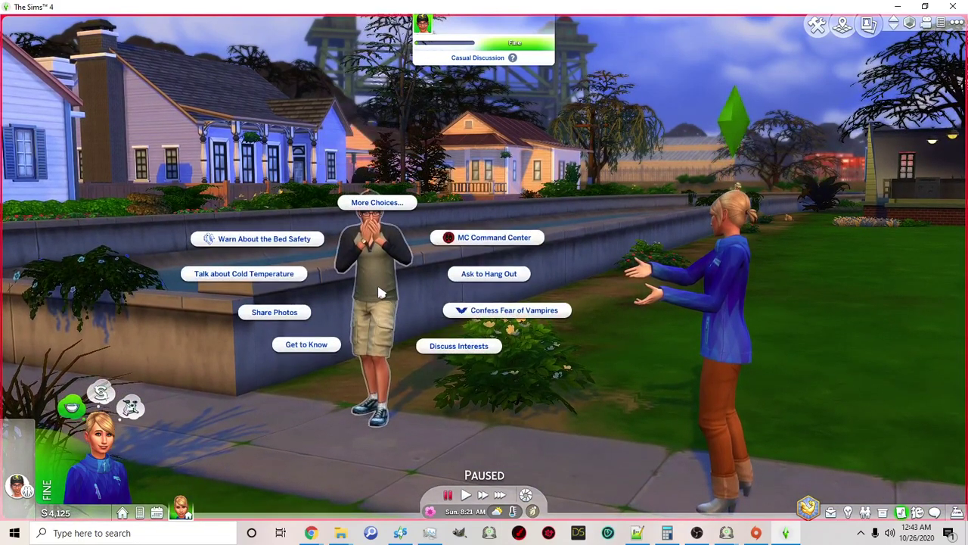
{"action": "left_click", "coordinate": [378, 204]}
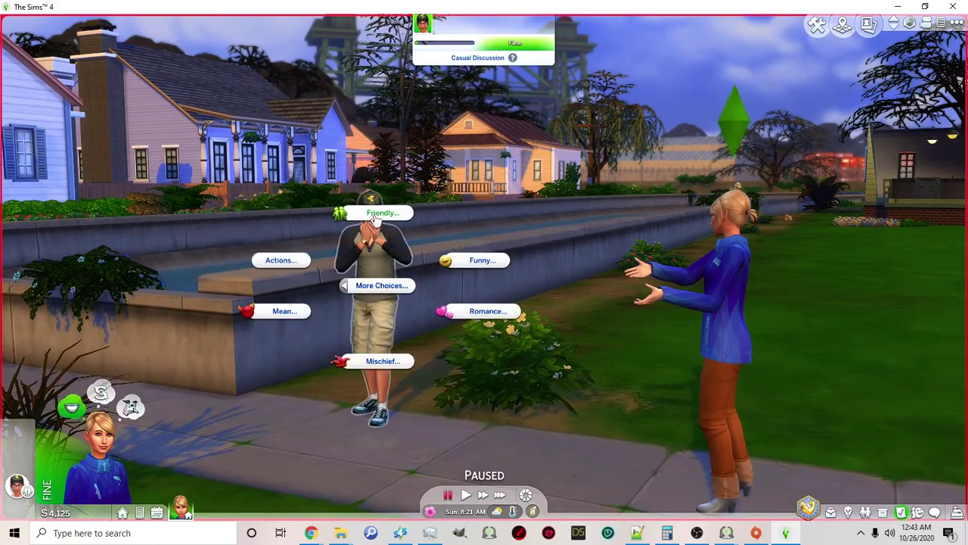
{"action": "left_click", "coordinate": [378, 213]}
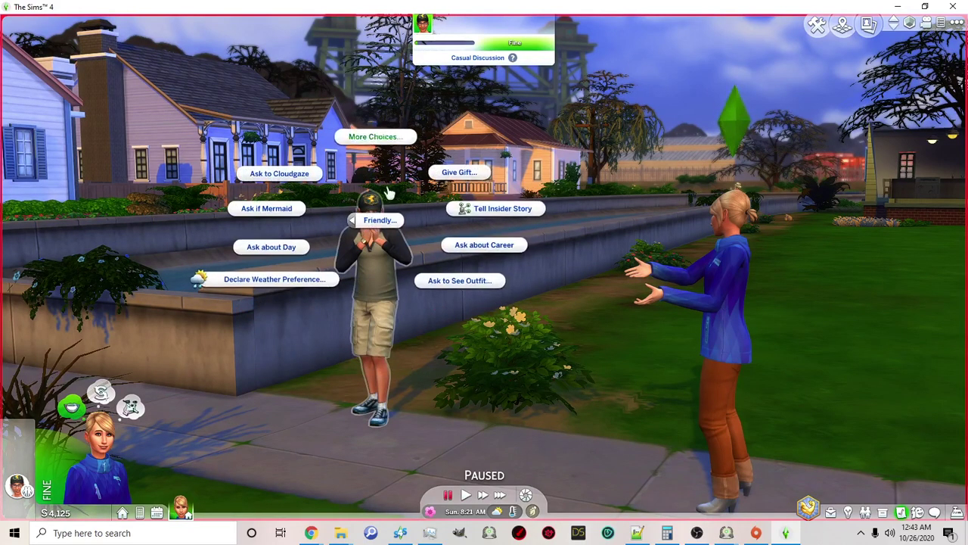
{"action": "left_click", "coordinate": [376, 140]}
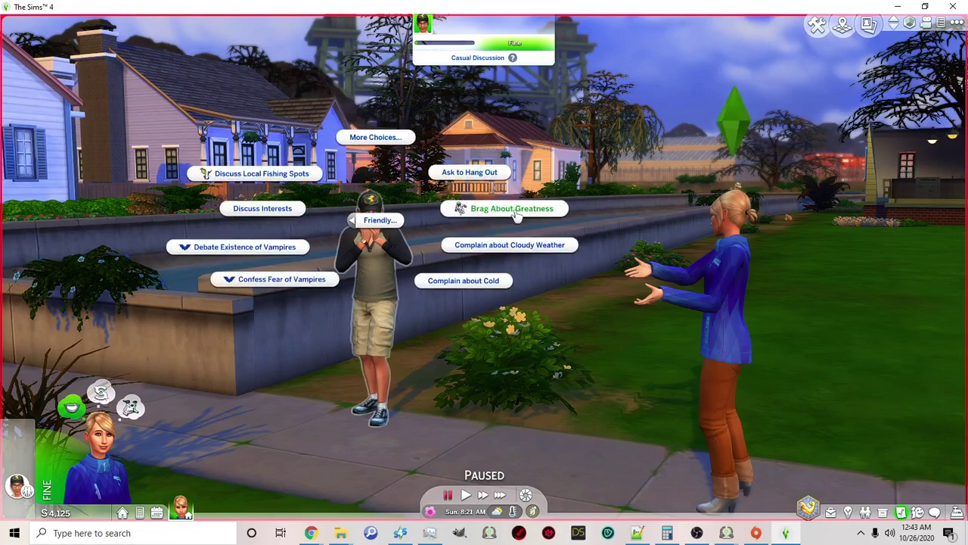
{"action": "left_click", "coordinate": [513, 216]}
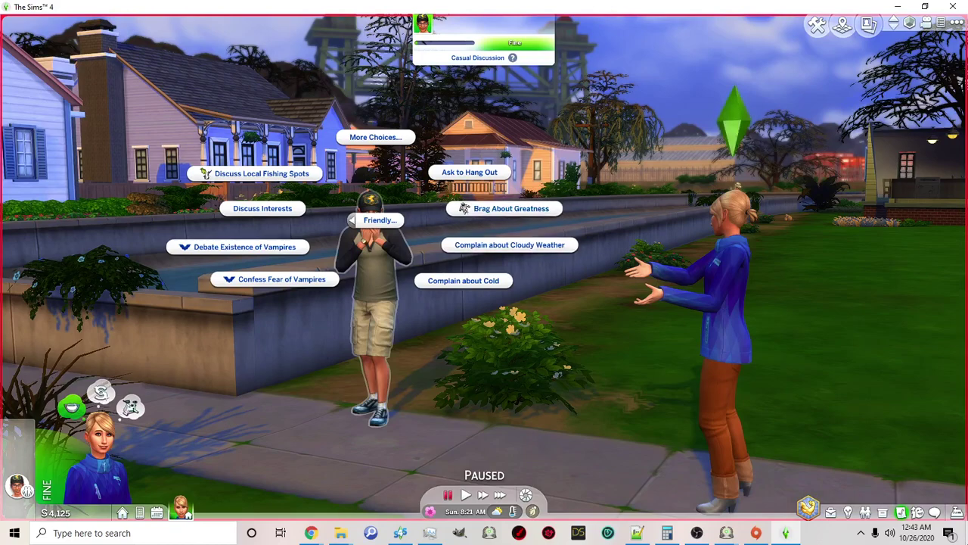
Show the active Sim's Public Image, have her perform Brag About Greatness on the Sim in the cap, run the game, and pause it.
{"action": "left_click", "coordinate": [904, 512]}
{"action": "scroll", "coordinate": [882, 453], "scroll_direction": "down", "scroll_amount": 3}
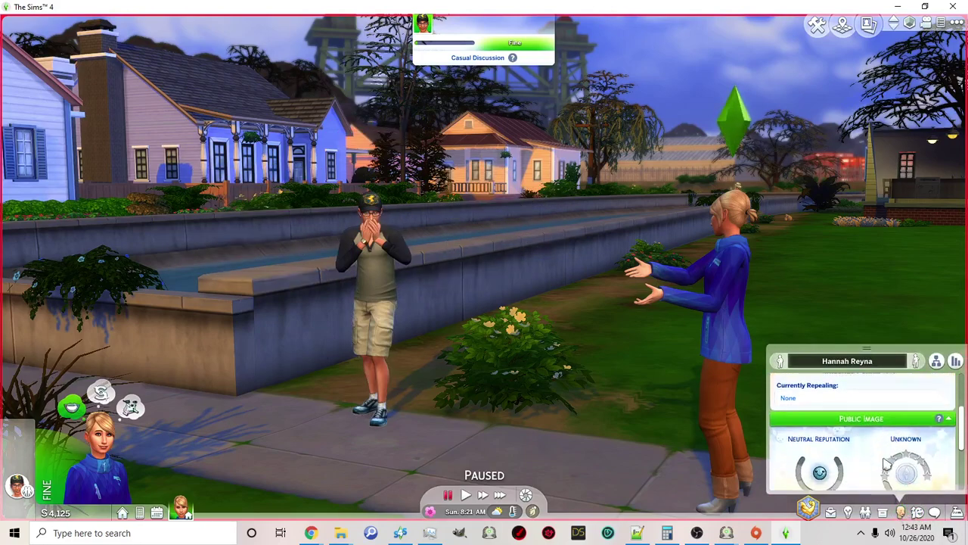
{"action": "left_click", "coordinate": [382, 298]}
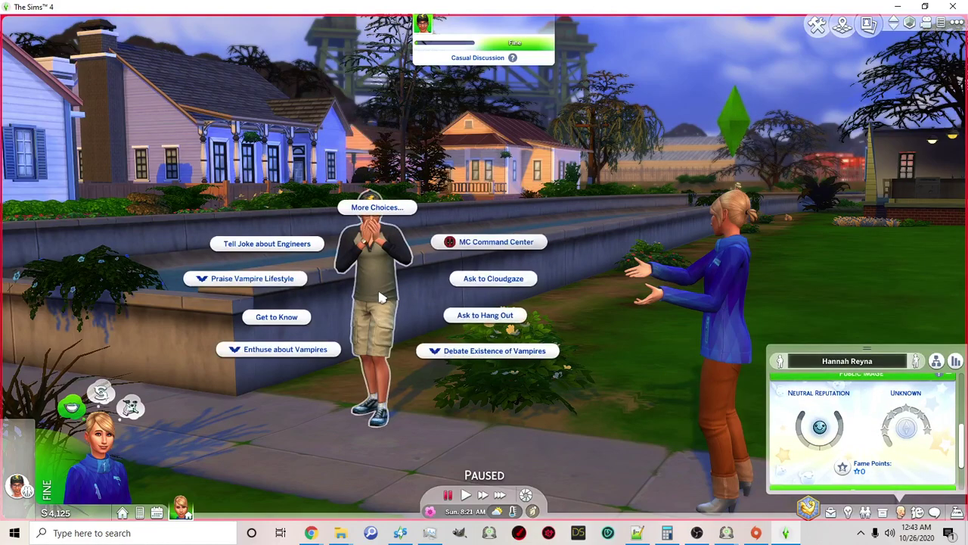
{"action": "left_click", "coordinate": [378, 205]}
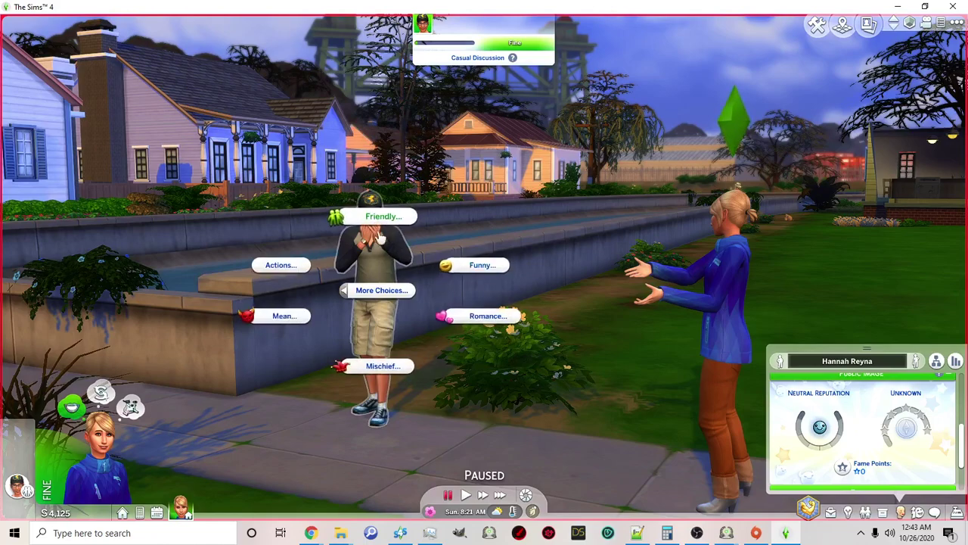
{"action": "left_click", "coordinate": [383, 217]}
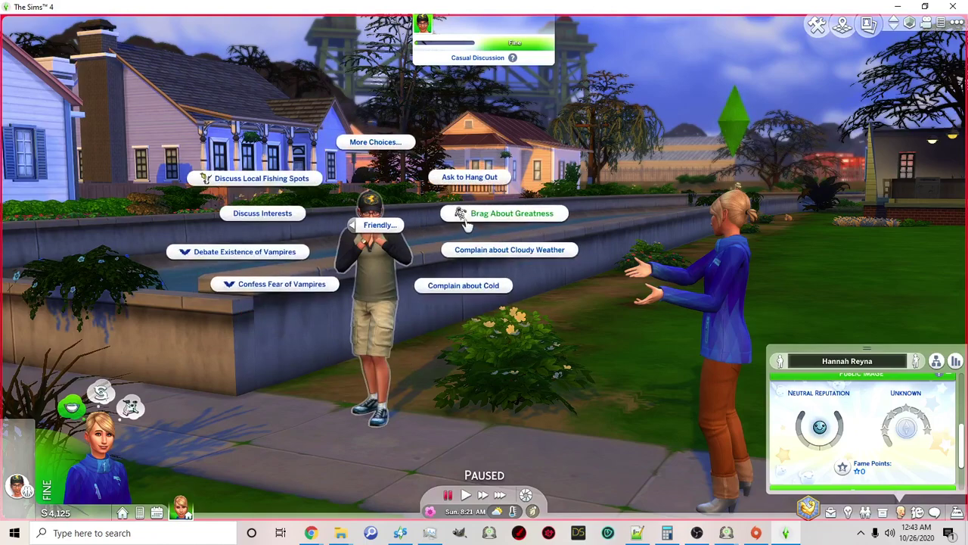
{"action": "left_click", "coordinate": [461, 214]}
{"action": "left_click", "coordinate": [467, 496]}
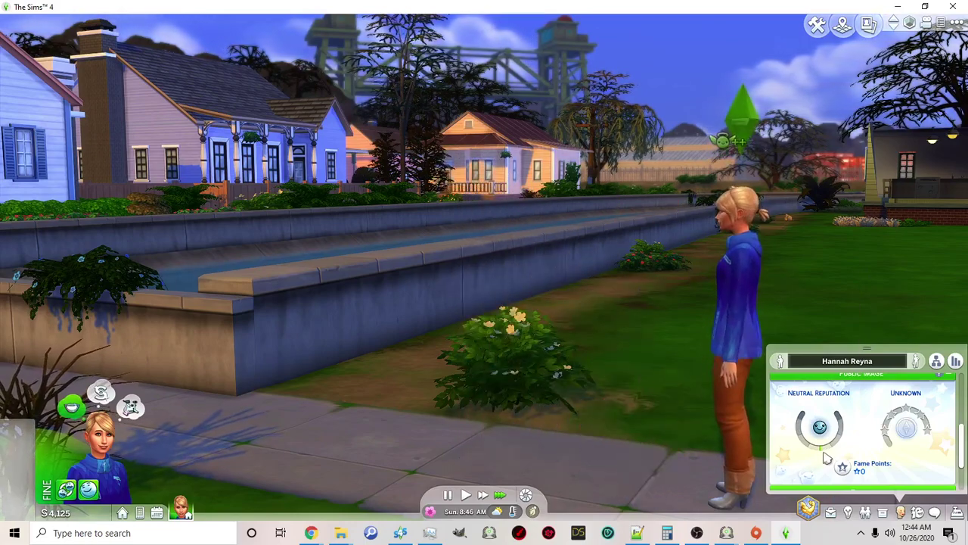
{"action": "left_click", "coordinate": [448, 494]}
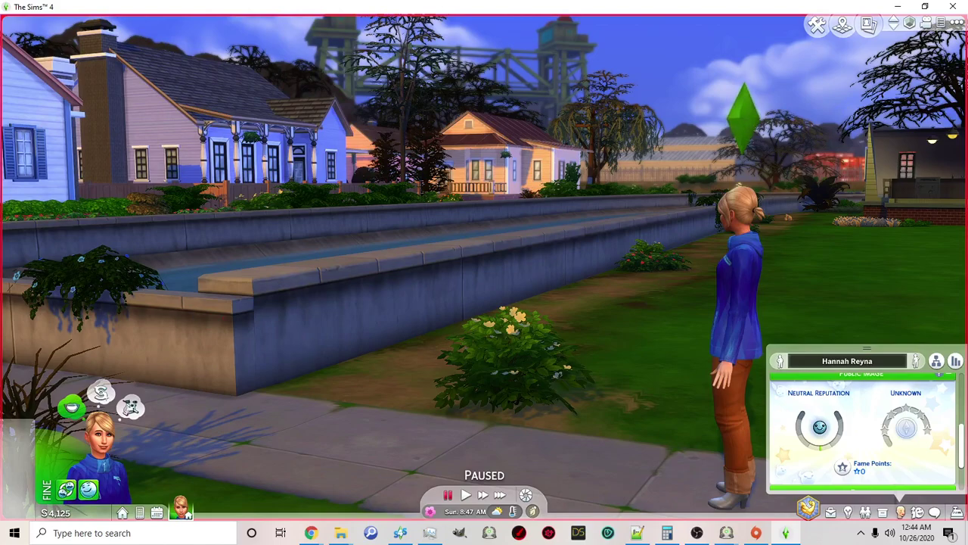
In File Explorer, delete simsmodelsimmer_ExampleMod from the Mod Constructor V4 Mods folder and check the mod list in Constructor.
{"action": "key", "text": "alt+Tab"}
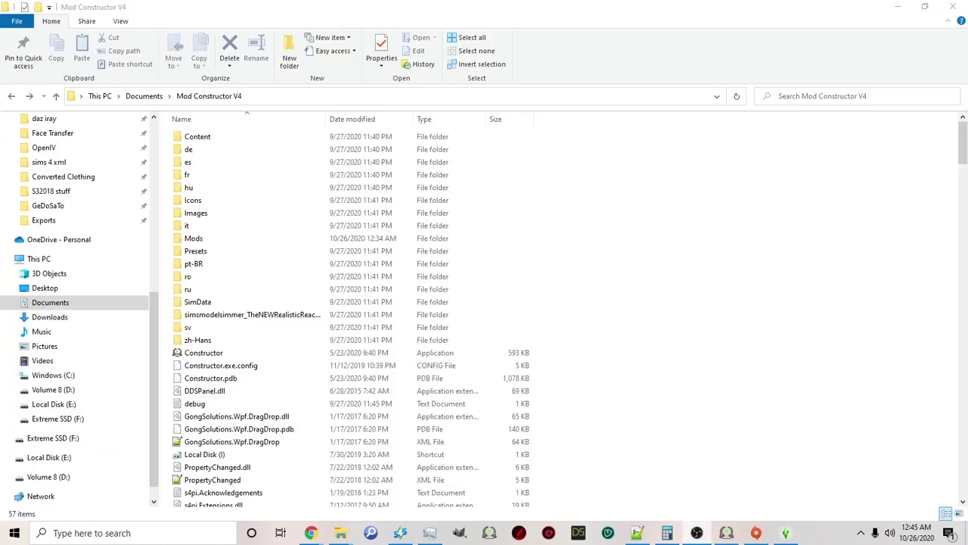
{"action": "double_click", "coordinate": [198, 239]}
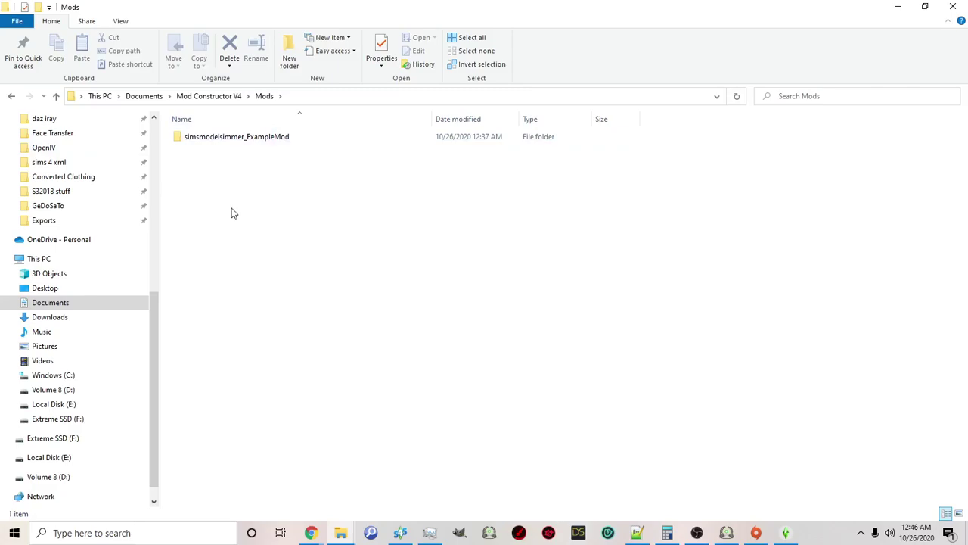
{"action": "left_click_drag", "start_coordinate": [231, 211], "coordinate": [204, 130]}
{"action": "key", "text": "Delete"}
{"action": "key", "text": "Return"}
{"action": "left_click", "coordinate": [201, 95]}
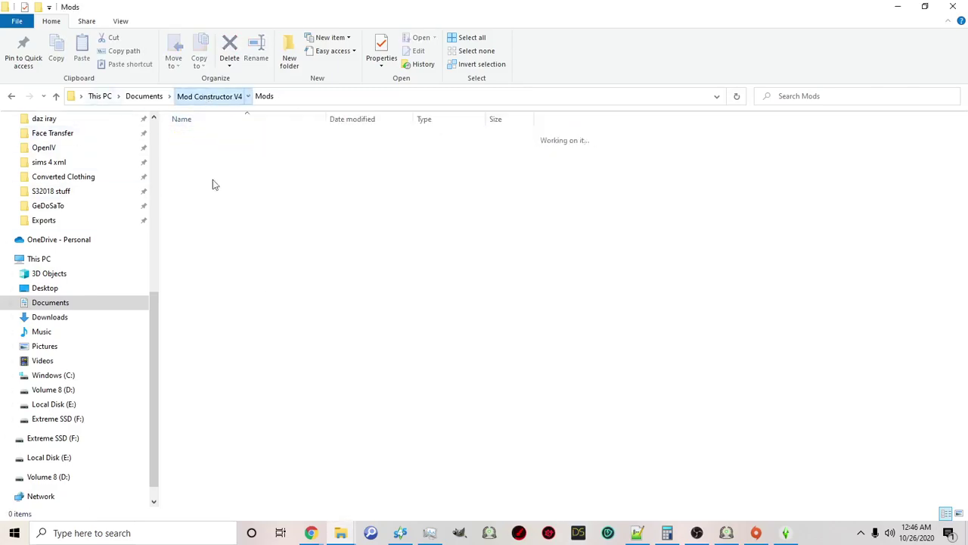
{"action": "left_click", "coordinate": [203, 354]}
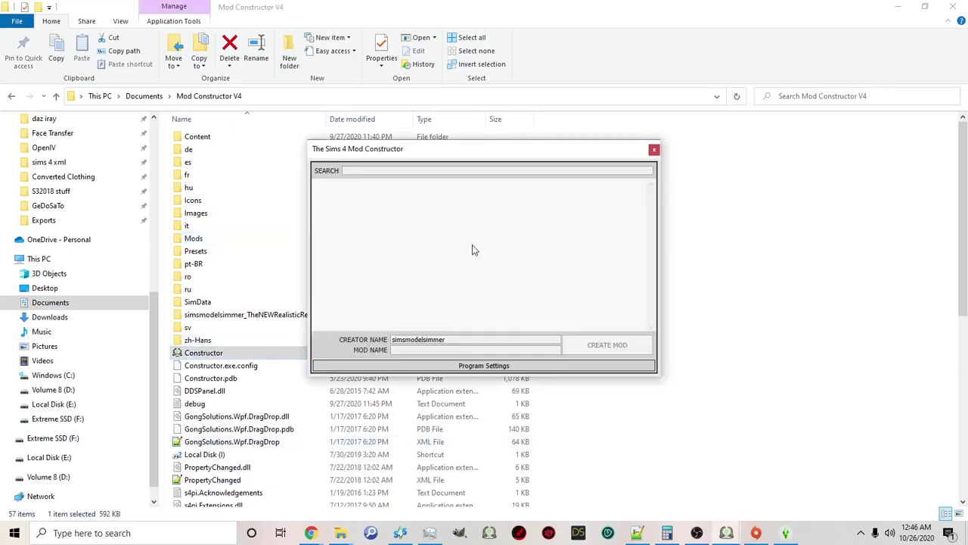
{"action": "left_click", "coordinate": [654, 150]}
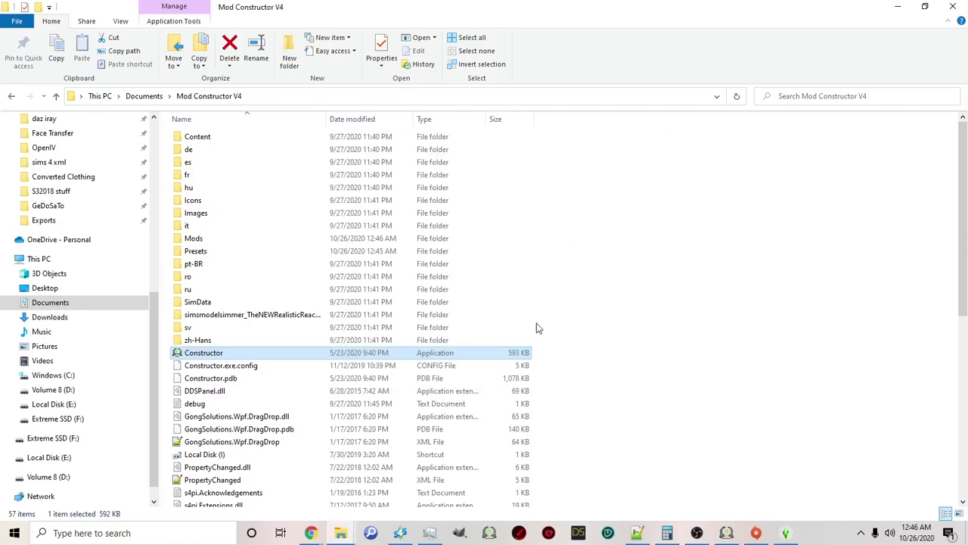
Open the Example Mod ZIP archive from Documents > Mods and extract it into the Mod Constructor V4 folder.
{"action": "mouse_move", "coordinate": [341, 532]}
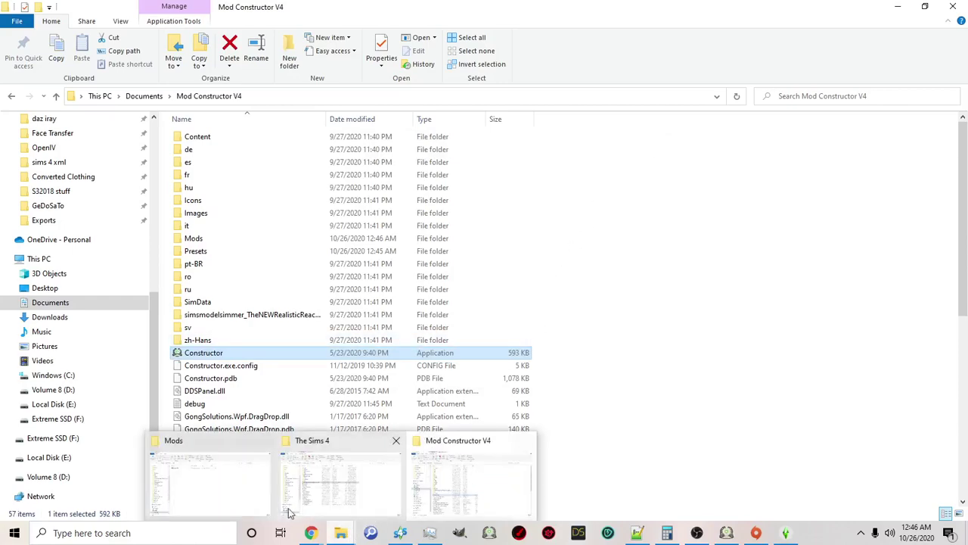
{"action": "left_click", "coordinate": [246, 500]}
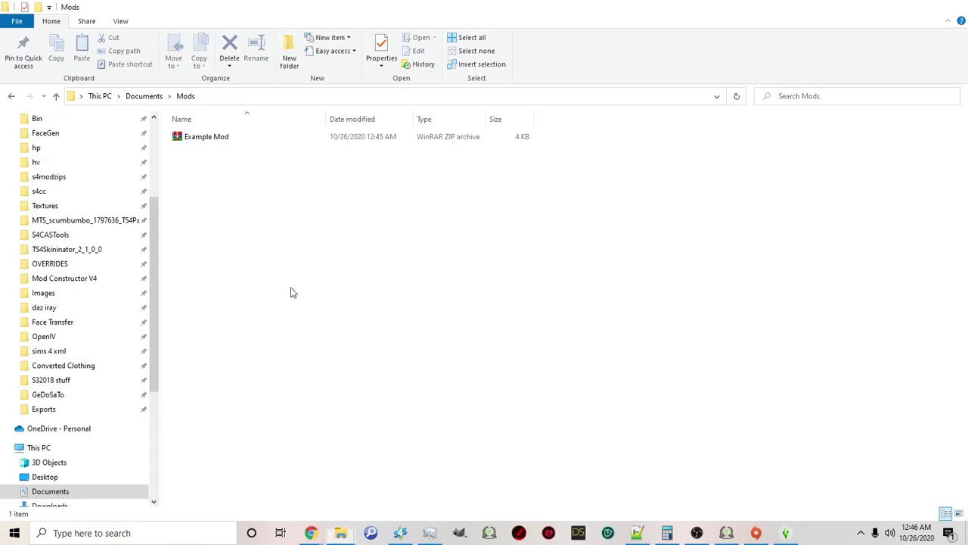
{"action": "double_click", "coordinate": [224, 141]}
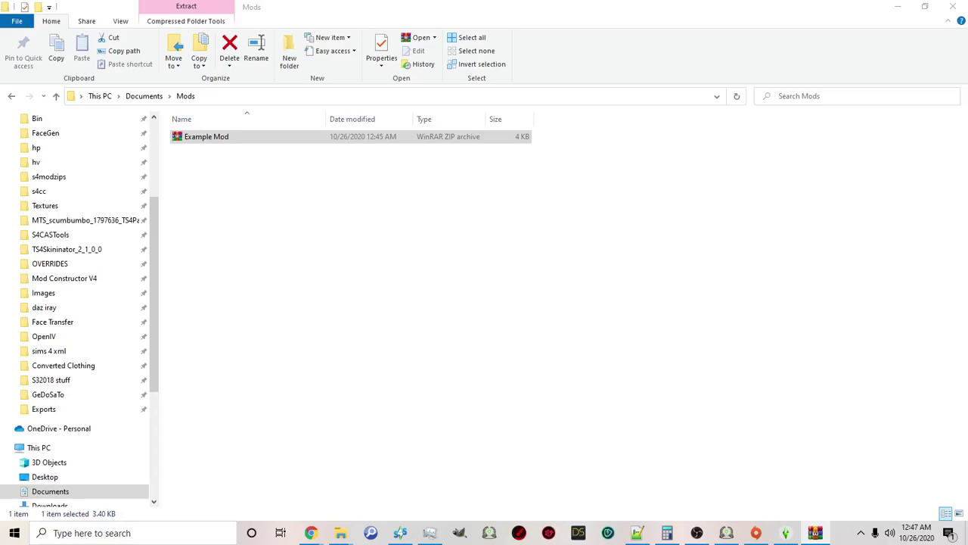
{"action": "double_click", "coordinate": [351, 7]}
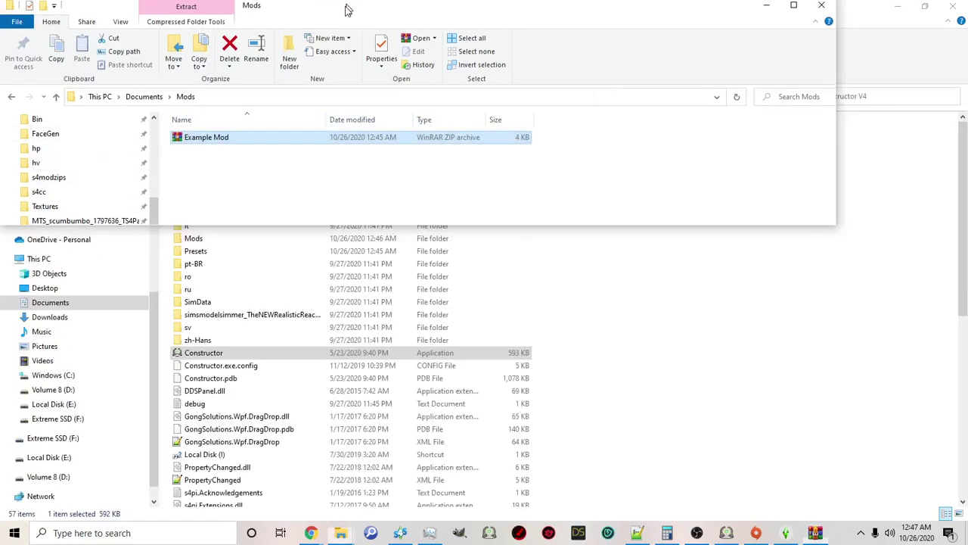
{"action": "left_click_drag", "start_coordinate": [344, 14], "coordinate": [341, 449]}
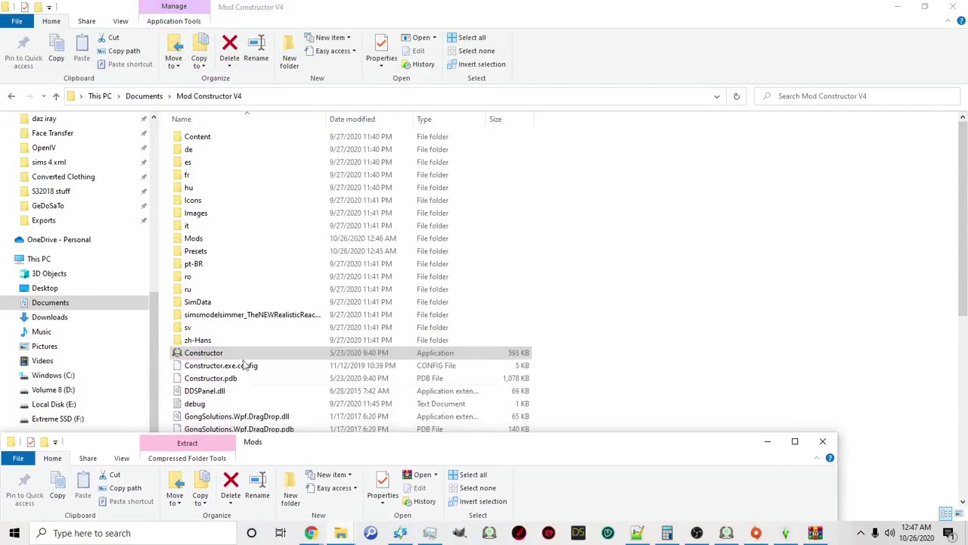
{"action": "double_click", "coordinate": [210, 239]}
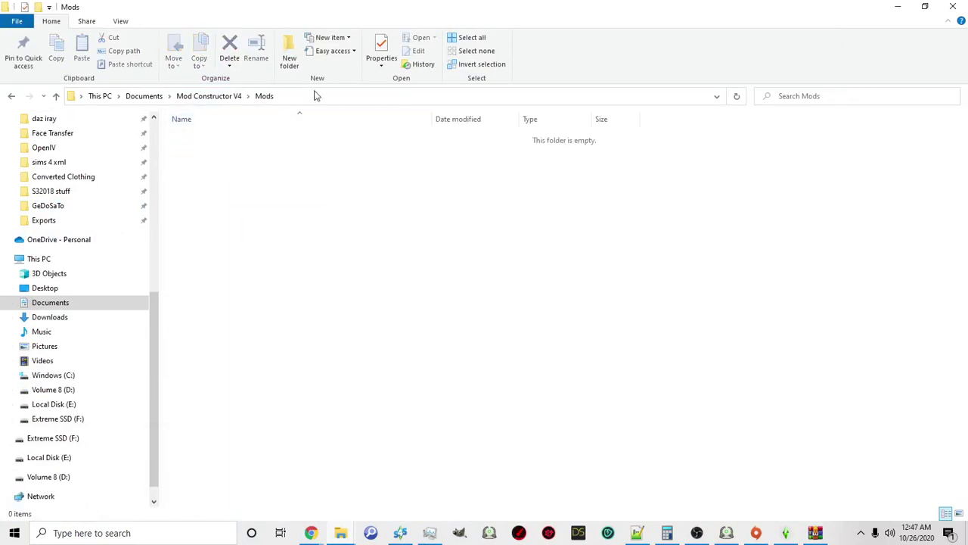
{"action": "left_click", "coordinate": [244, 97]}
{"action": "left_click", "coordinate": [272, 96]}
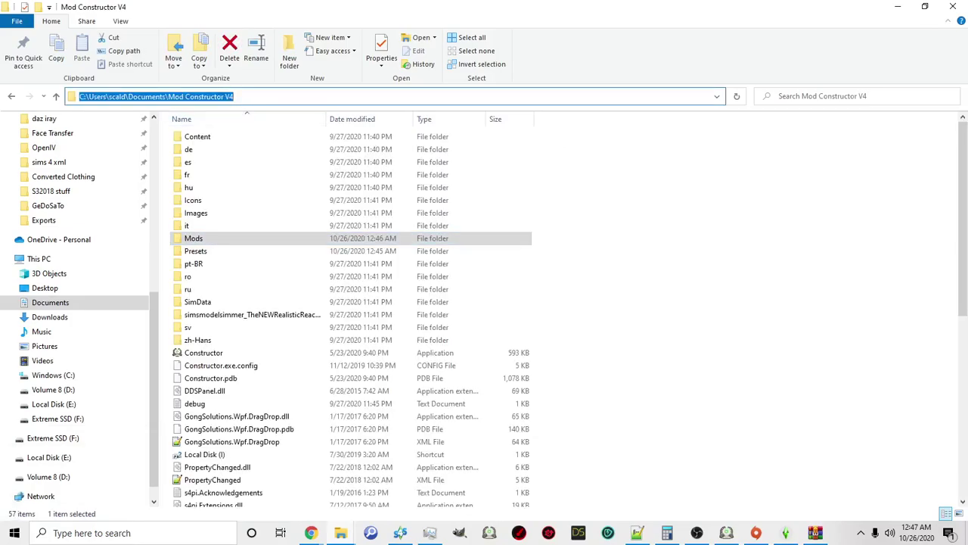
{"action": "key", "text": "alt+Tab"}
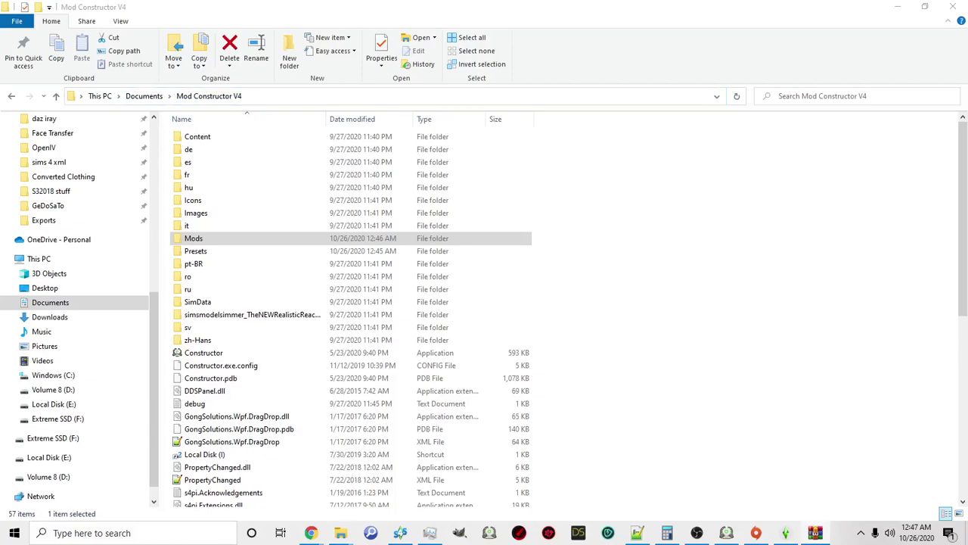
Delete simsmodelsimmer_ExampleMod from the Mod Constructor V4 Mods folder and restore it there from the Example Mod archive.
{"action": "double_click", "coordinate": [270, 238]}
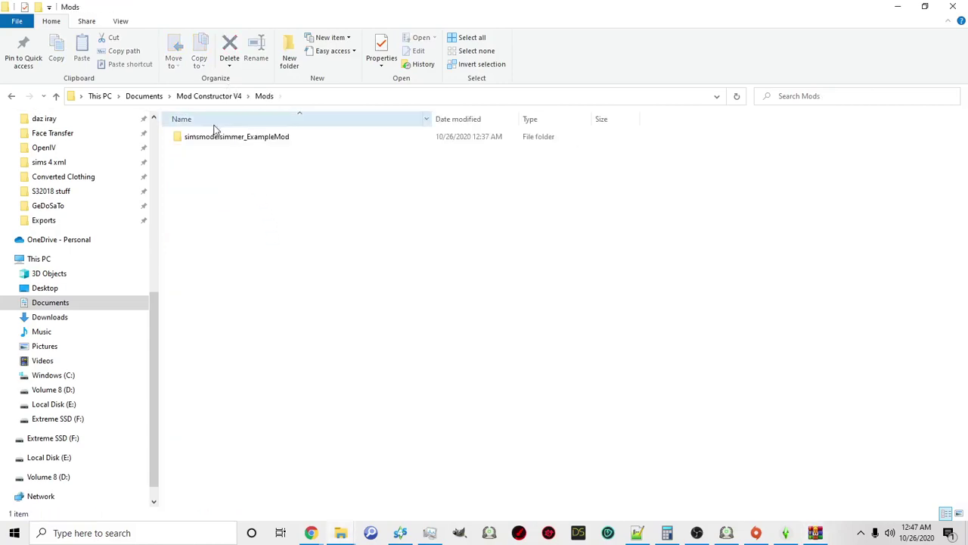
{"action": "left_click", "coordinate": [210, 139]}
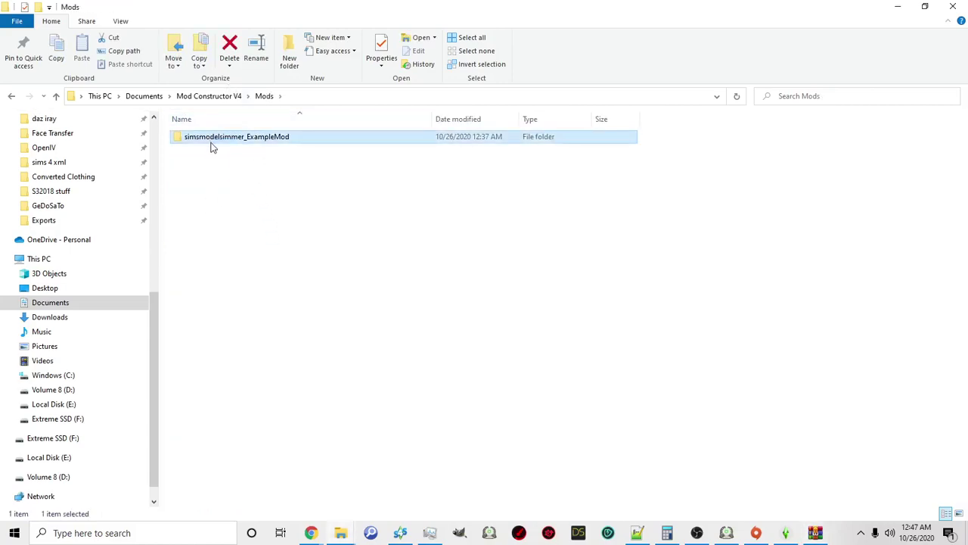
{"action": "key", "text": "Delete"}
{"action": "key", "text": "Return"}
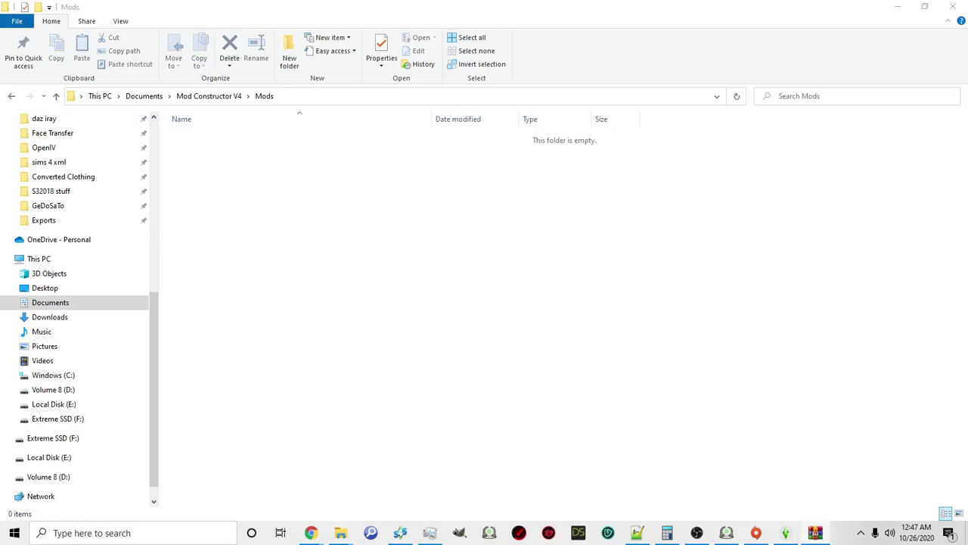
{"action": "left_click", "coordinate": [296, 96]}
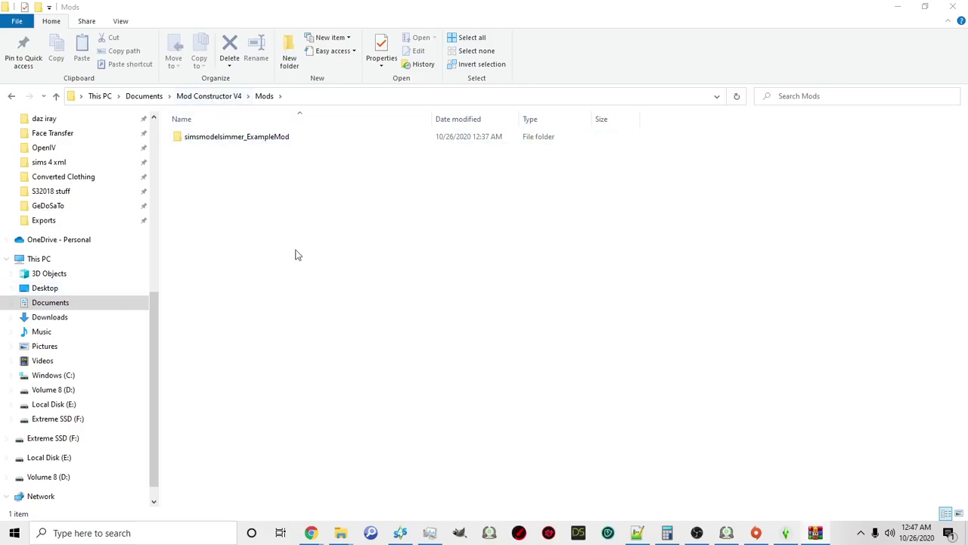
Launch Constructor from the Mod Constructor V4 folder, load Example Mod, and open its Example Trait element.
{"action": "left_click", "coordinate": [225, 98]}
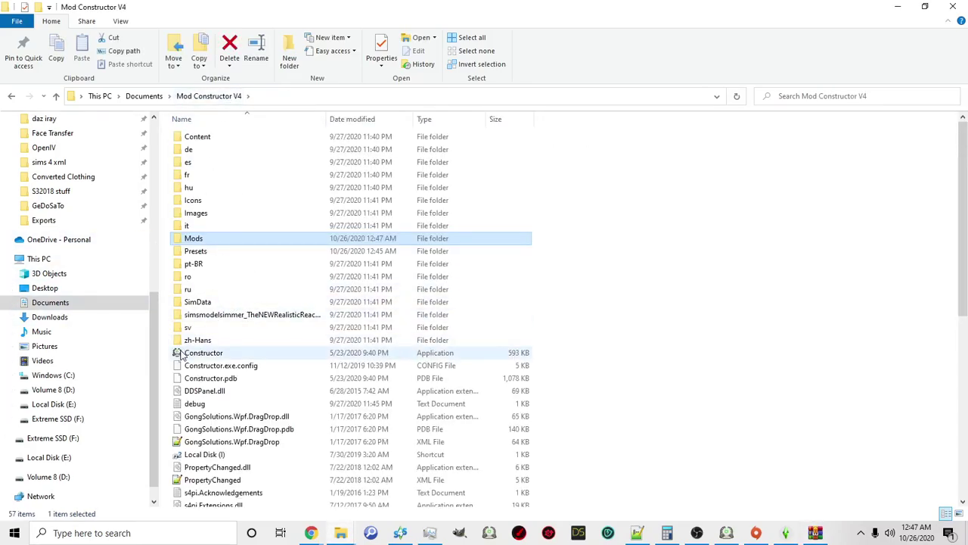
{"action": "left_click", "coordinate": [179, 355]}
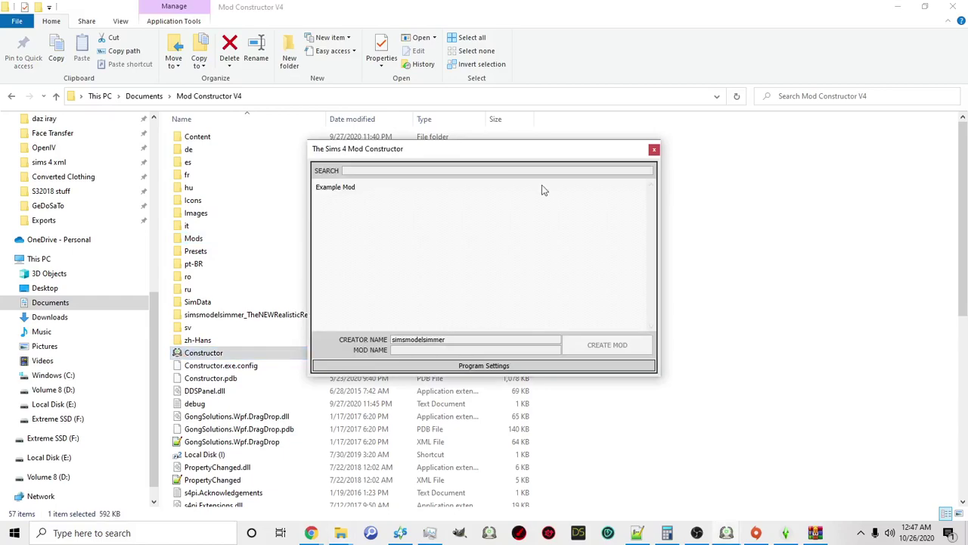
{"action": "double_click", "coordinate": [334, 189]}
{"action": "double_click", "coordinate": [57, 68]}
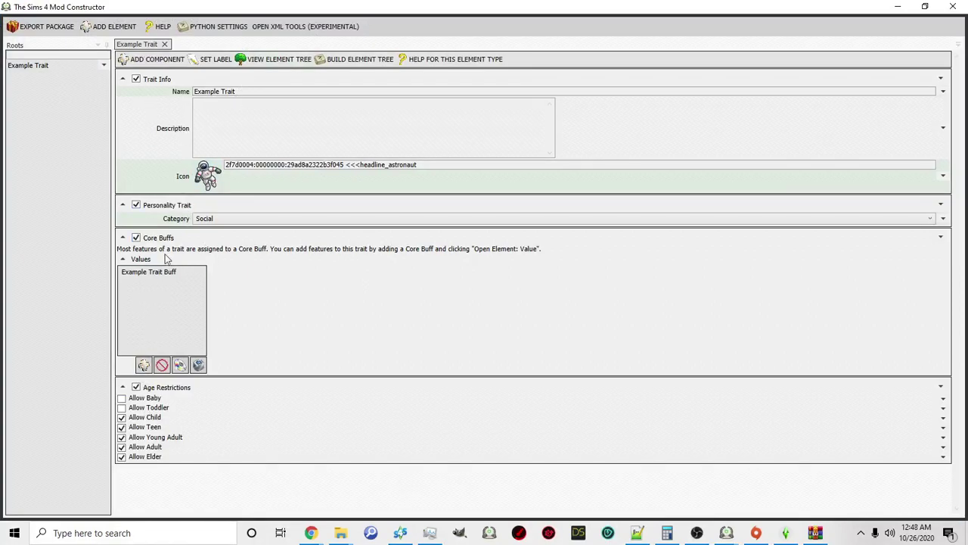
Open the Example Trait Buff element from the core buffs and display the Brag About Greatness interaction's settings.
{"action": "left_click", "coordinate": [158, 277]}
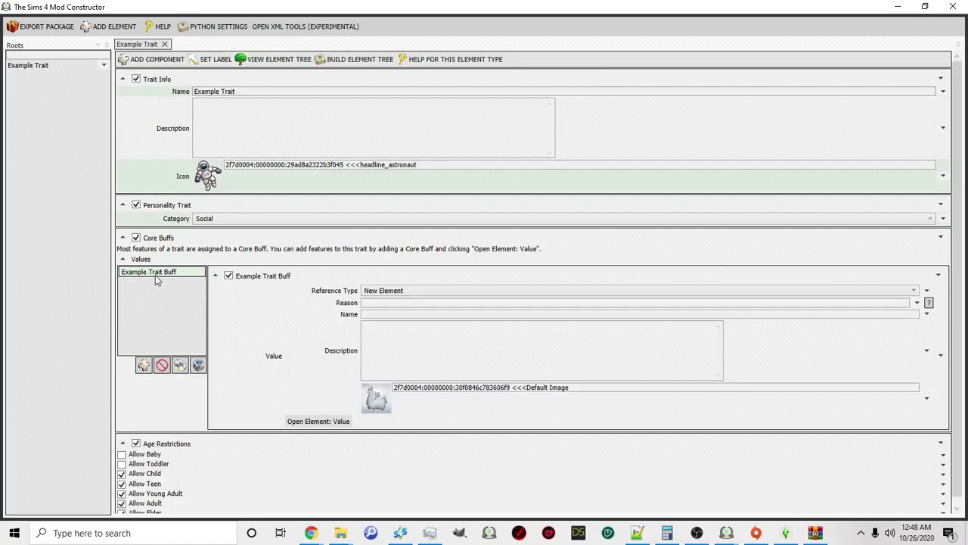
{"action": "left_click", "coordinate": [308, 424]}
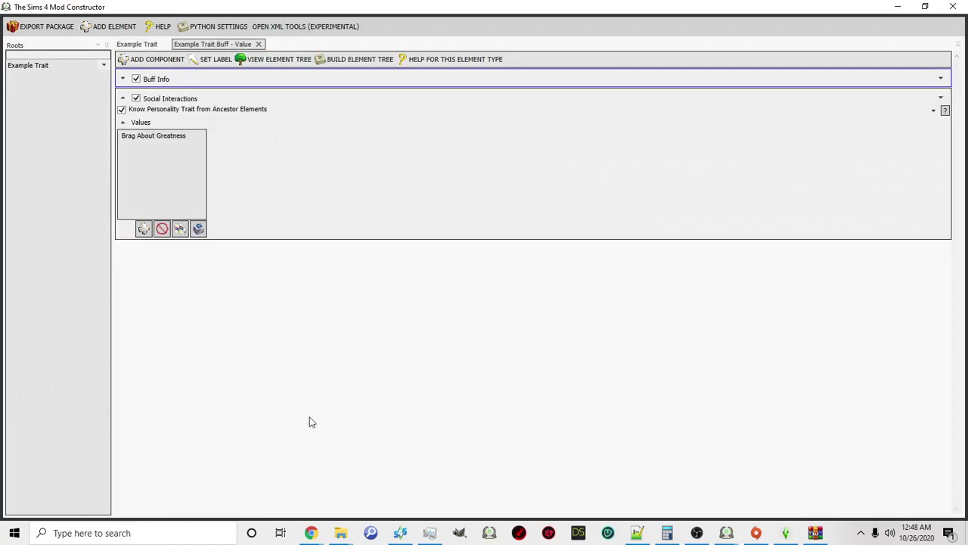
{"action": "left_click", "coordinate": [153, 137]}
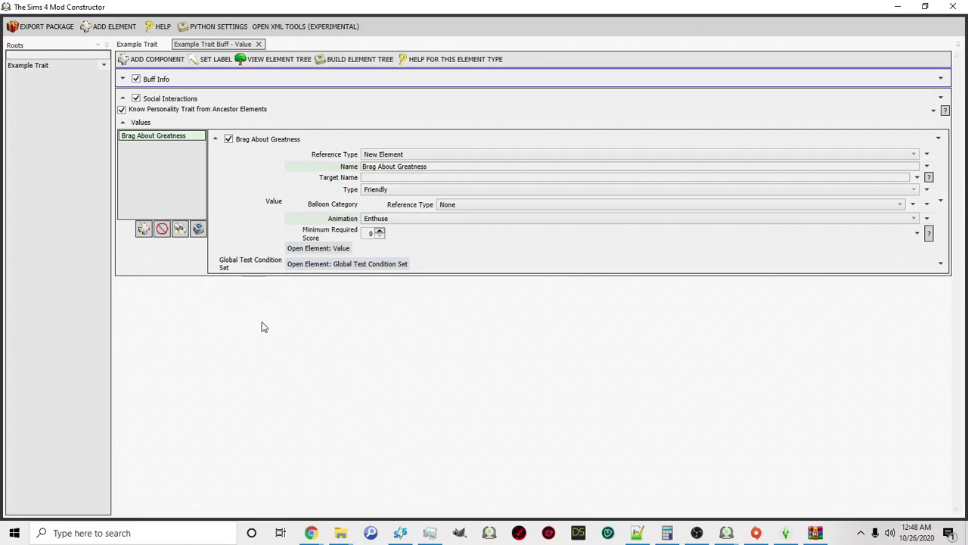
Begin adding a new element to the mod.
{"action": "left_click", "coordinate": [127, 29]}
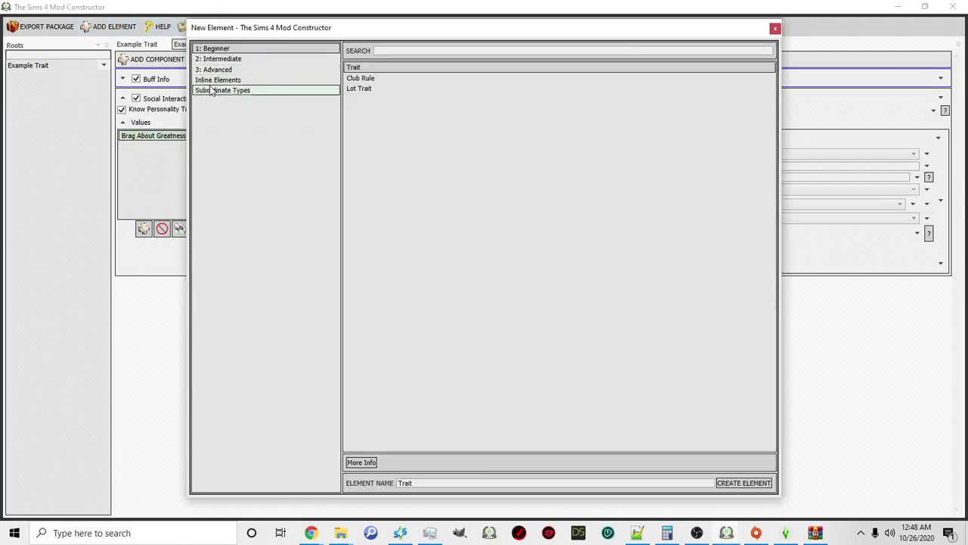